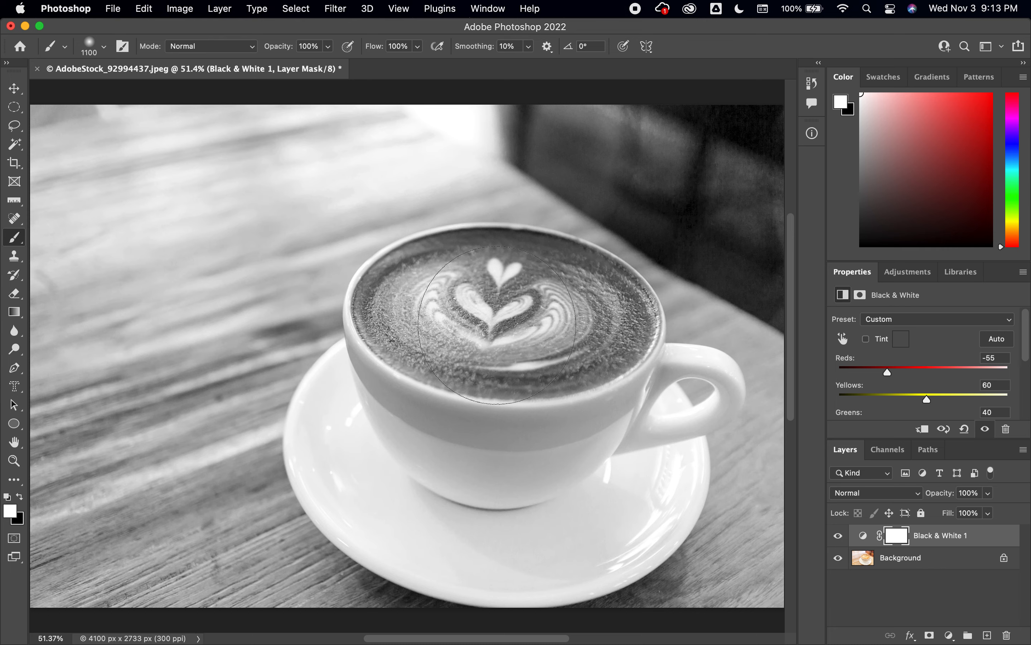
{"action": "key", "text": "bracketleft"}
{"action": "key", "text": "bracketleft"}
{"action": "key", "text": "bracketleft"}
- Paint black on the Black & White layer mask over the latte art with a 300 px brush to restore its colour
{"action": "left_click", "coordinate": [895, 542]}
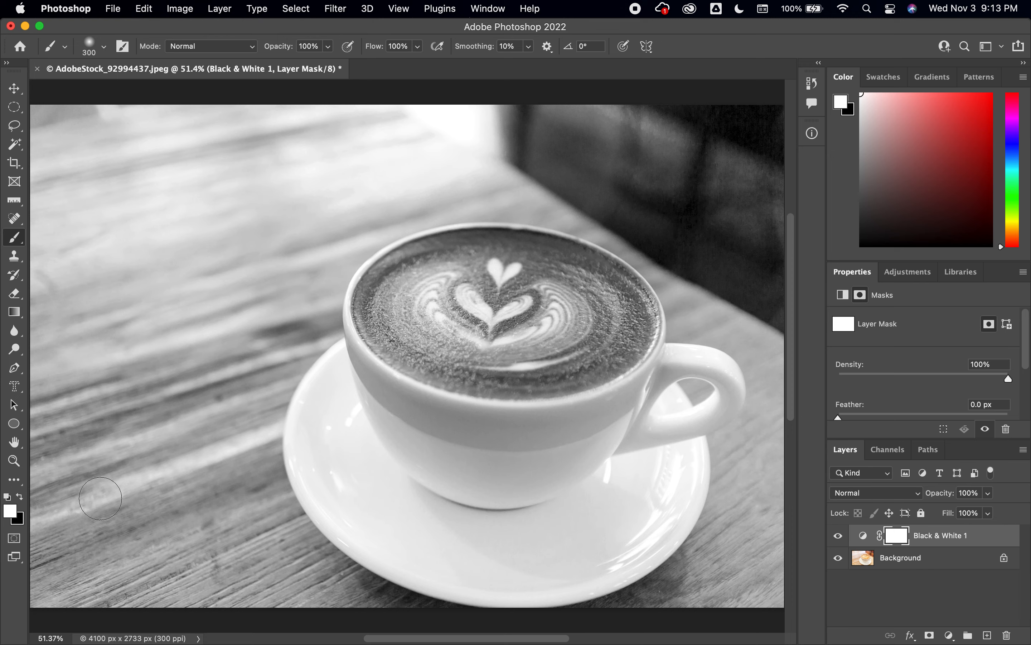
{"action": "left_click", "coordinate": [20, 496]}
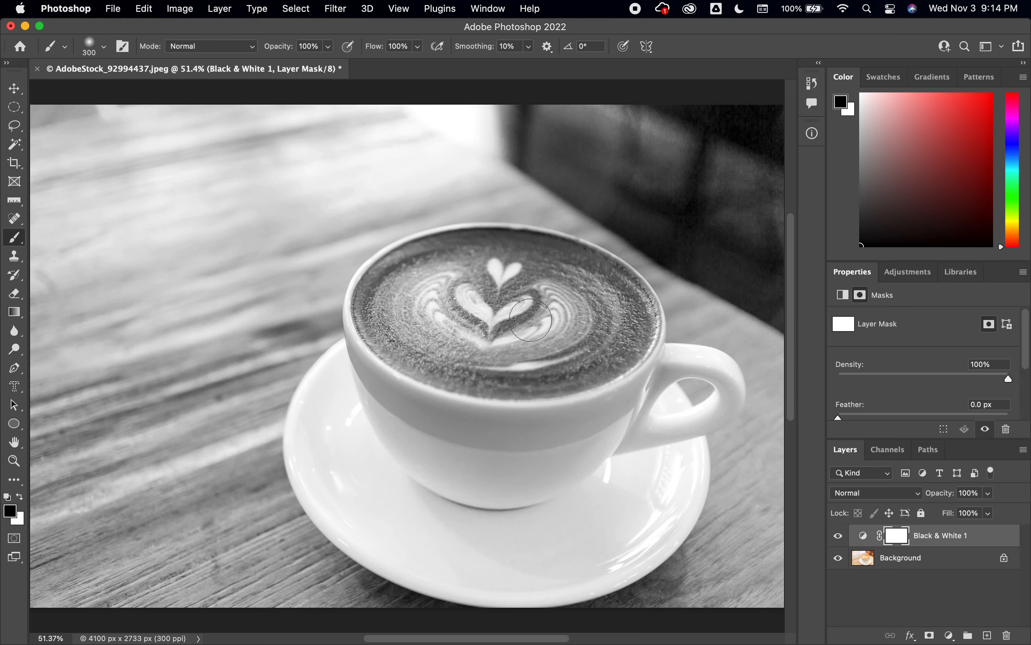
{"action": "mouse_move", "coordinate": [533, 314]}
{"action": "left_mouse_down"}
{"action": "mouse_move", "coordinate": [500, 309]}
{"action": "mouse_move", "coordinate": [549, 305]}
{"action": "mouse_move", "coordinate": [485, 319]}
{"action": "mouse_move", "coordinate": [482, 300]}
{"action": "mouse_move", "coordinate": [495, 291]}
{"action": "mouse_move", "coordinate": [514, 302]}
{"action": "mouse_move", "coordinate": [486, 325]}
{"action": "mouse_move", "coordinate": [461, 300]}
{"action": "left_mouse_up"}
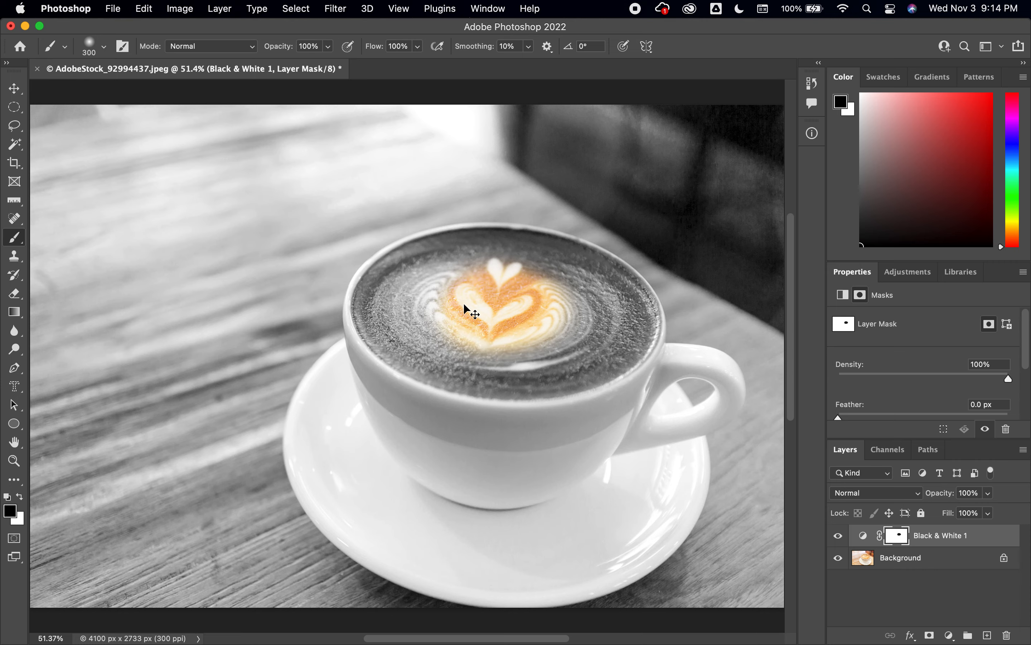
- Paint the rest of the coffee surface on the mask with a 150 px brush to restore its full colour
{"action": "key", "text": "super+equal"}
{"action": "key", "text": "super+equal"}
{"action": "key", "text": "space"}
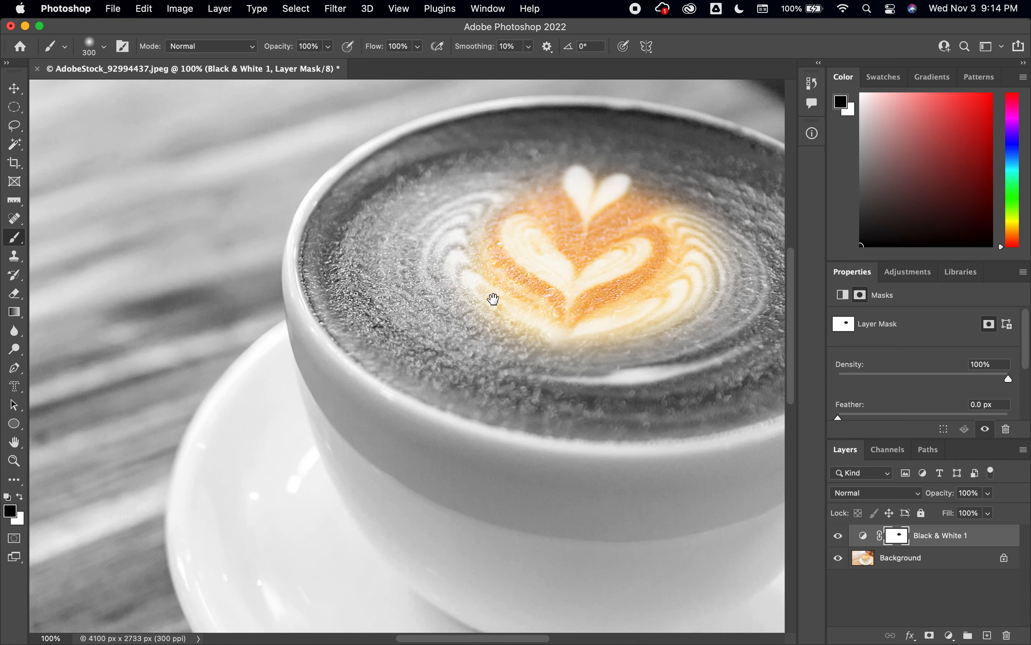
{"action": "left_click_drag", "start_coordinate": [490, 297], "coordinate": [283, 367]}
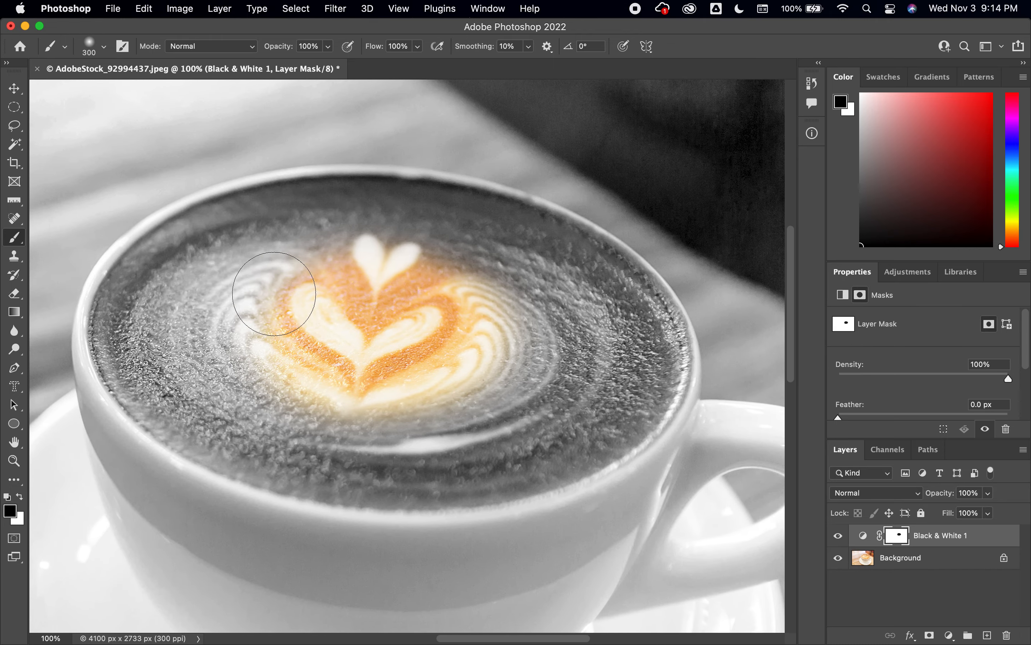
{"action": "key", "text": "bracketleft"}
{"action": "key", "text": "bracketleft"}
{"action": "key", "text": "bracketleft"}
{"action": "key", "text": "bracketleft"}
{"action": "left_click", "coordinate": [197, 231]}
{"action": "mouse_move", "coordinate": [197, 231]}
{"action": "left_mouse_down"}
{"action": "mouse_move", "coordinate": [152, 256]}
{"action": "mouse_move", "coordinate": [121, 308]}
{"action": "mouse_move", "coordinate": [135, 282]}
{"action": "mouse_move", "coordinate": [126, 343]}
{"action": "mouse_move", "coordinate": [116, 312]}
{"action": "mouse_move", "coordinate": [114, 335]}
{"action": "mouse_move", "coordinate": [119, 352]}
{"action": "mouse_move", "coordinate": [114, 307]}
{"action": "mouse_move", "coordinate": [130, 275]}
{"action": "mouse_move", "coordinate": [119, 323]}
{"action": "mouse_move", "coordinate": [125, 378]}
{"action": "mouse_move", "coordinate": [156, 402]}
{"action": "mouse_move", "coordinate": [122, 370]}
{"action": "mouse_move", "coordinate": [191, 435]}
{"action": "mouse_move", "coordinate": [163, 421]}
{"action": "mouse_move", "coordinate": [158, 410]}
{"action": "mouse_move", "coordinate": [246, 445]}
{"action": "mouse_move", "coordinate": [204, 437]}
{"action": "mouse_move", "coordinate": [237, 462]}
{"action": "mouse_move", "coordinate": [201, 442]}
{"action": "mouse_move", "coordinate": [345, 491]}
{"action": "mouse_move", "coordinate": [528, 481]}
{"action": "mouse_move", "coordinate": [577, 453]}
{"action": "mouse_move", "coordinate": [550, 470]}
{"action": "mouse_move", "coordinate": [600, 455]}
{"action": "mouse_move", "coordinate": [651, 396]}
{"action": "mouse_move", "coordinate": [627, 434]}
{"action": "mouse_move", "coordinate": [664, 366]}
{"action": "mouse_move", "coordinate": [667, 385]}
{"action": "mouse_move", "coordinate": [639, 425]}
{"action": "mouse_move", "coordinate": [664, 377]}
{"action": "mouse_move", "coordinate": [666, 343]}
{"action": "mouse_move", "coordinate": [636, 278]}
{"action": "mouse_move", "coordinate": [603, 253]}
{"action": "mouse_move", "coordinate": [622, 265]}
{"action": "mouse_move", "coordinate": [655, 305]}
{"action": "mouse_move", "coordinate": [668, 362]}
{"action": "mouse_move", "coordinate": [651, 306]}
{"action": "mouse_move", "coordinate": [580, 242]}
{"action": "mouse_move", "coordinate": [527, 215]}
{"action": "mouse_move", "coordinate": [326, 202]}
{"action": "mouse_move", "coordinate": [204, 228]}
{"action": "mouse_move", "coordinate": [217, 212]}
{"action": "mouse_move", "coordinate": [221, 222]}
{"action": "mouse_move", "coordinate": [168, 240]}
{"action": "mouse_move", "coordinate": [187, 231]}
{"action": "mouse_move", "coordinate": [137, 275]}
{"action": "mouse_move", "coordinate": [189, 228]}
{"action": "mouse_move", "coordinate": [317, 202]}
{"action": "mouse_move", "coordinate": [314, 190]}
{"action": "mouse_move", "coordinate": [375, 198]}
{"action": "mouse_move", "coordinate": [398, 180]}
{"action": "mouse_move", "coordinate": [363, 193]}
{"action": "mouse_move", "coordinate": [444, 193]}
{"action": "mouse_move", "coordinate": [520, 223]}
{"action": "mouse_move", "coordinate": [557, 270]}
{"action": "mouse_move", "coordinate": [379, 237]}
{"action": "mouse_move", "coordinate": [244, 233]}
{"action": "mouse_move", "coordinate": [196, 254]}
{"action": "mouse_move", "coordinate": [164, 365]}
{"action": "mouse_move", "coordinate": [202, 325]}
{"action": "mouse_move", "coordinate": [278, 295]}
{"action": "mouse_move", "coordinate": [276, 260]}
{"action": "mouse_move", "coordinate": [224, 399]}
{"action": "mouse_move", "coordinate": [294, 425]}
{"action": "mouse_move", "coordinate": [453, 443]}
{"action": "mouse_move", "coordinate": [384, 452]}
{"action": "mouse_move", "coordinate": [521, 341]}
{"action": "mouse_move", "coordinate": [440, 249]}
{"action": "mouse_move", "coordinate": [505, 289]}
{"action": "mouse_move", "coordinate": [569, 288]}
{"action": "mouse_move", "coordinate": [562, 302]}
{"action": "mouse_move", "coordinate": [611, 368]}
{"action": "mouse_move", "coordinate": [578, 429]}
{"action": "mouse_move", "coordinate": [557, 425]}
{"action": "mouse_move", "coordinate": [566, 362]}
{"action": "mouse_move", "coordinate": [520, 350]}
{"action": "mouse_move", "coordinate": [473, 356]}
{"action": "mouse_move", "coordinate": [531, 357]}
{"action": "left_mouse_up"}
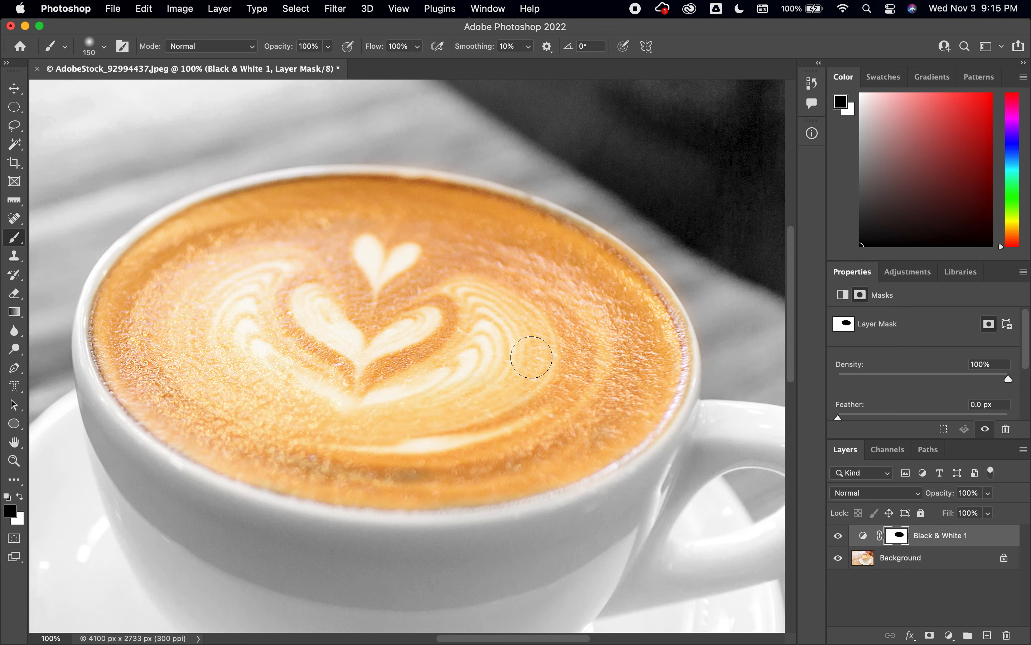
- Delete the Black & White adjustment layer
{"action": "scroll", "coordinate": [531, 355], "scroll_direction": "down", "scroll_amount": 5}
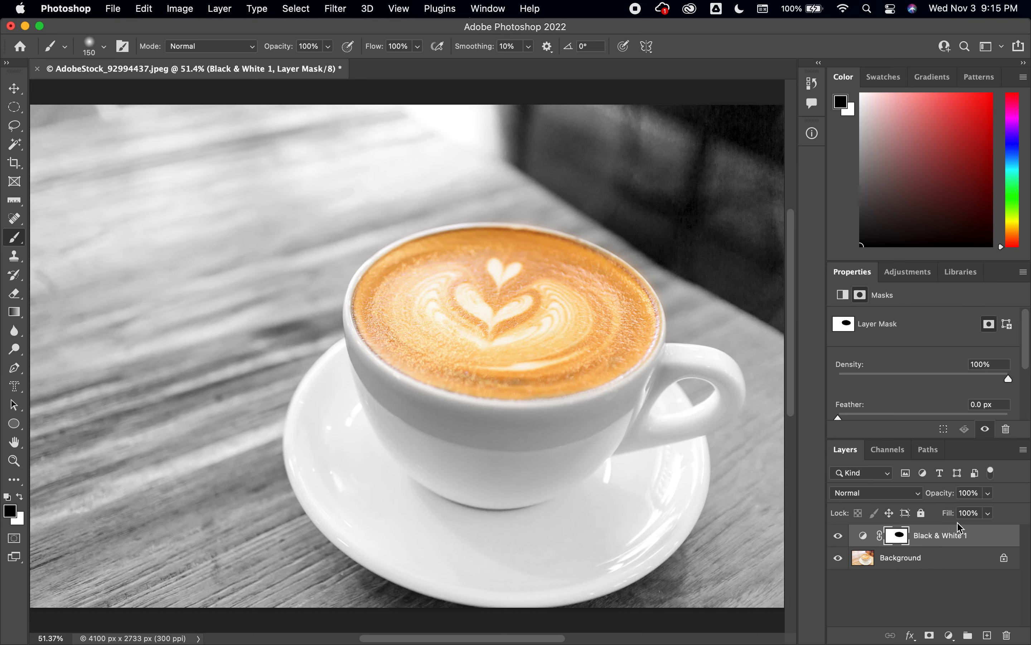
{"action": "left_click_drag", "start_coordinate": [971, 537], "coordinate": [1004, 633]}
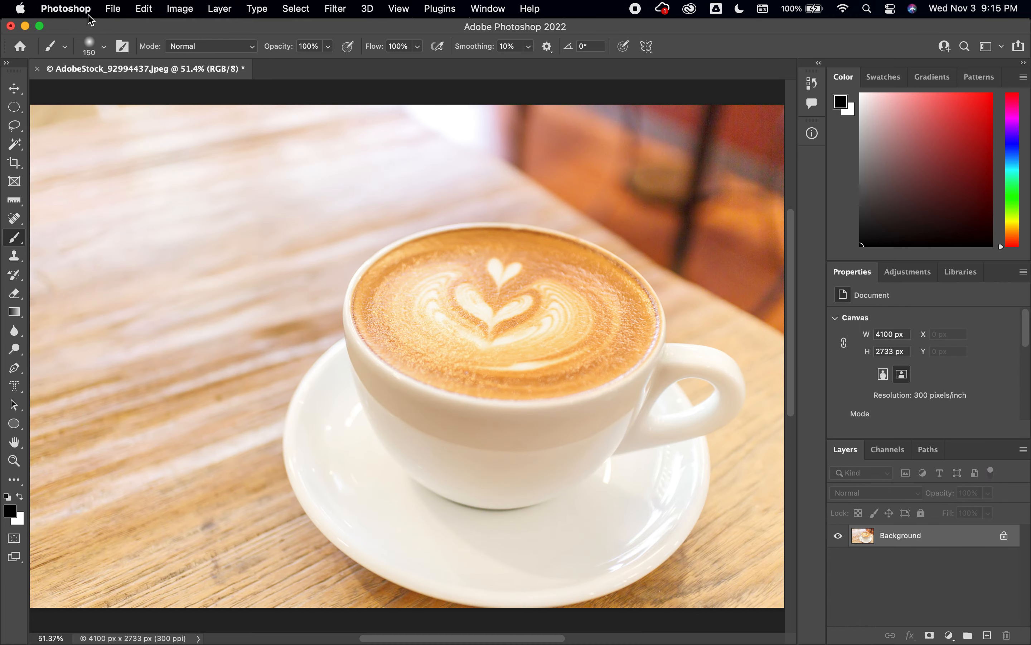
- Place the AdobeStock_285797249 ocean image into the document as an embedded object
{"action": "left_click", "coordinate": [112, 9]}
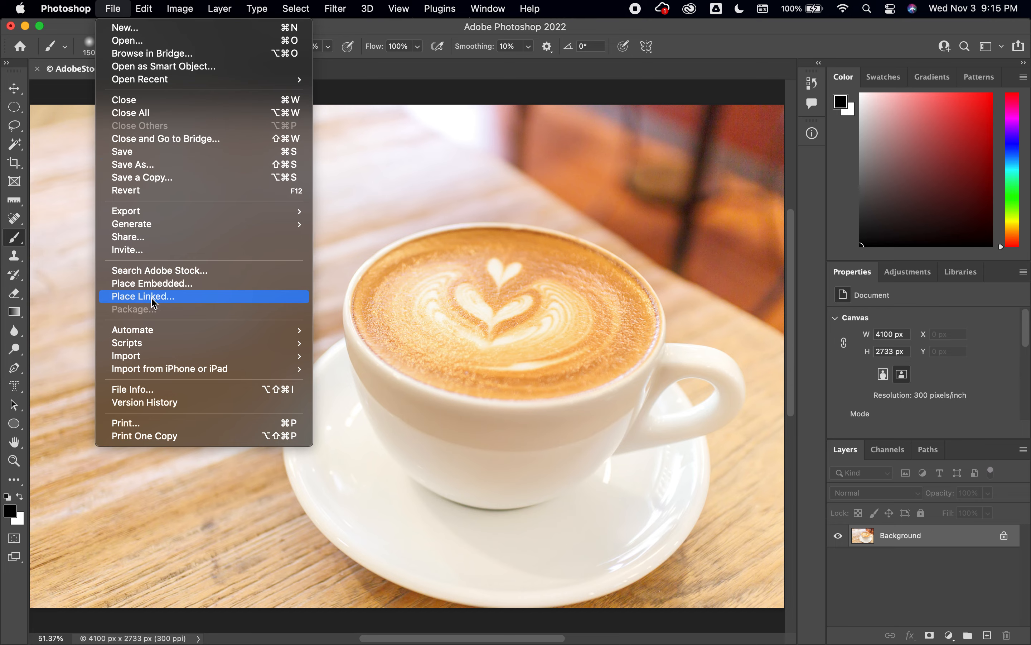
{"action": "left_click", "coordinate": [164, 284]}
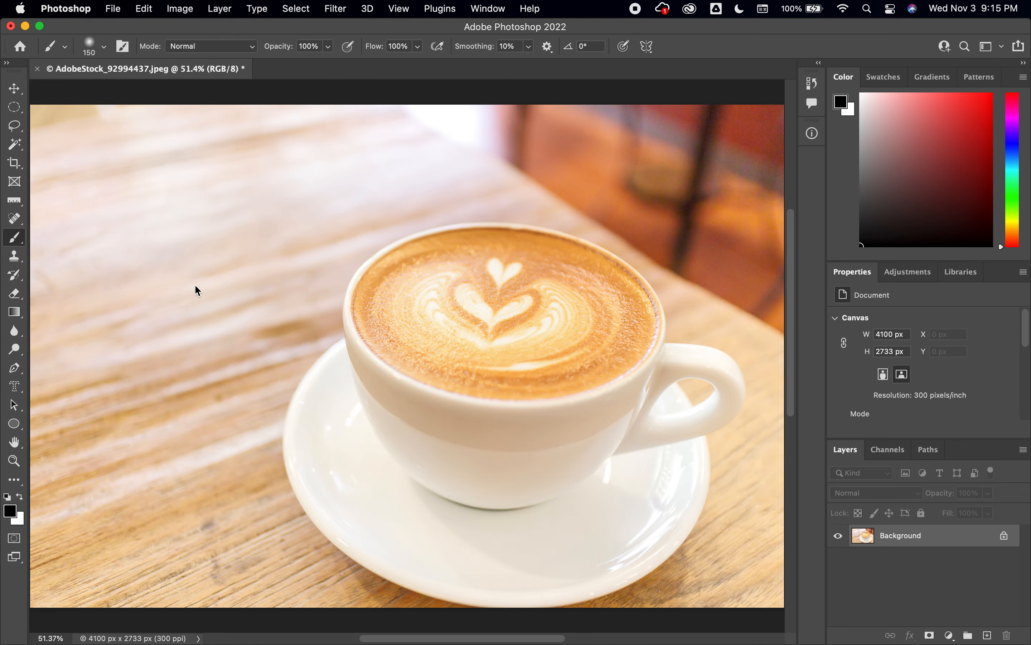
{"action": "double_click", "coordinate": [334, 224]}
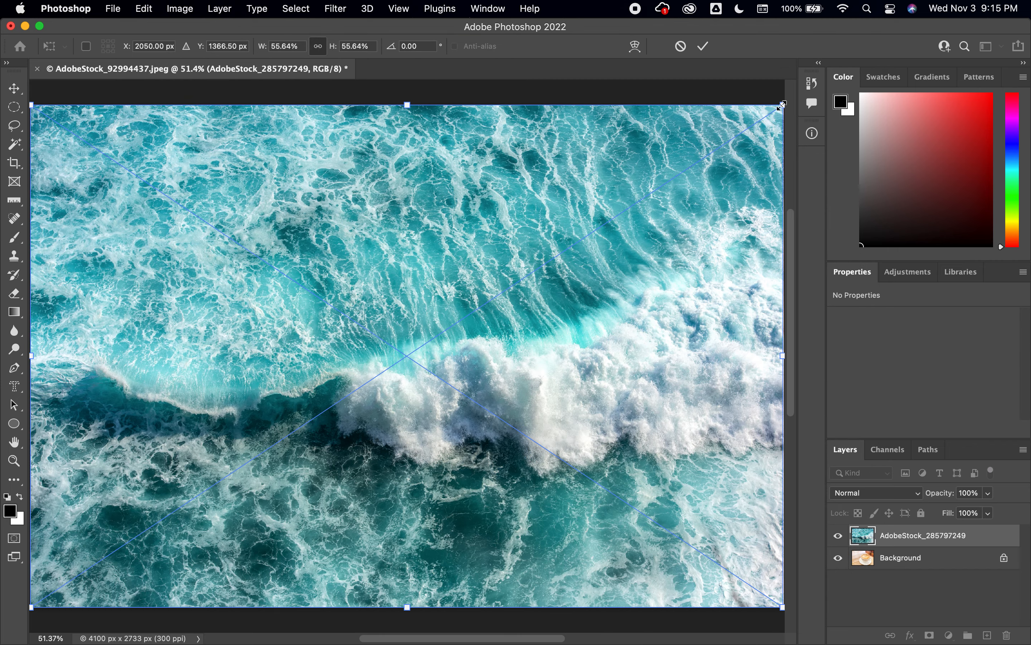
- Scale the placed ocean image to 32% and move it over the coffee cup, committing the transform
{"action": "left_click_drag", "start_coordinate": [783, 105], "coordinate": [462, 317]}
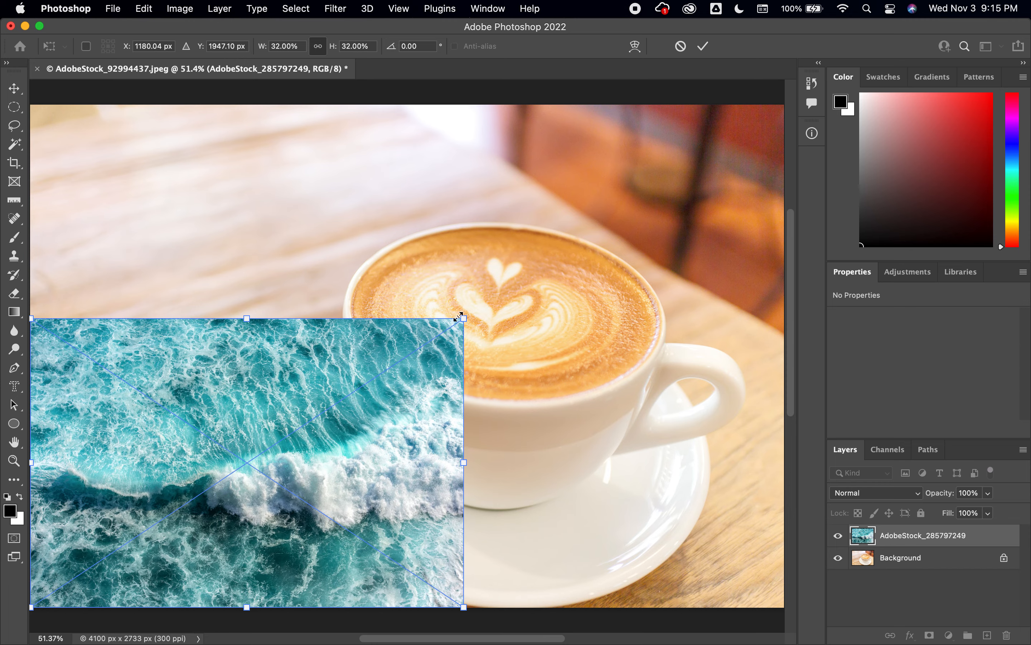
{"action": "left_click_drag", "start_coordinate": [324, 465], "coordinate": [578, 307]}
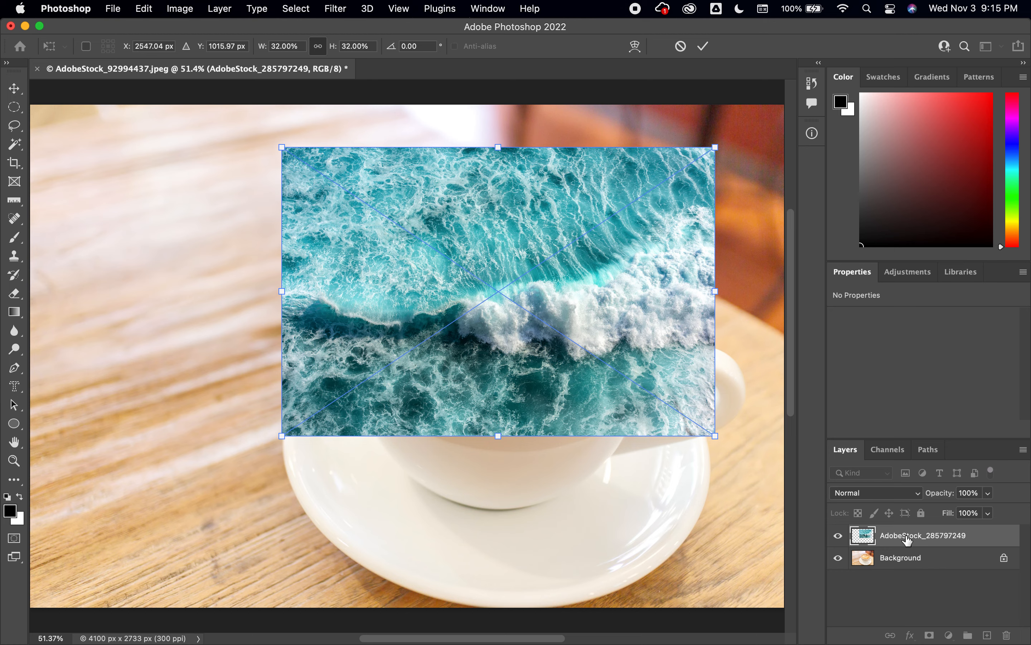
{"action": "key", "text": "Return"}
- Rename the placed layer to Ocean Wave and add a layer mask to it
{"action": "key", "text": "b"}
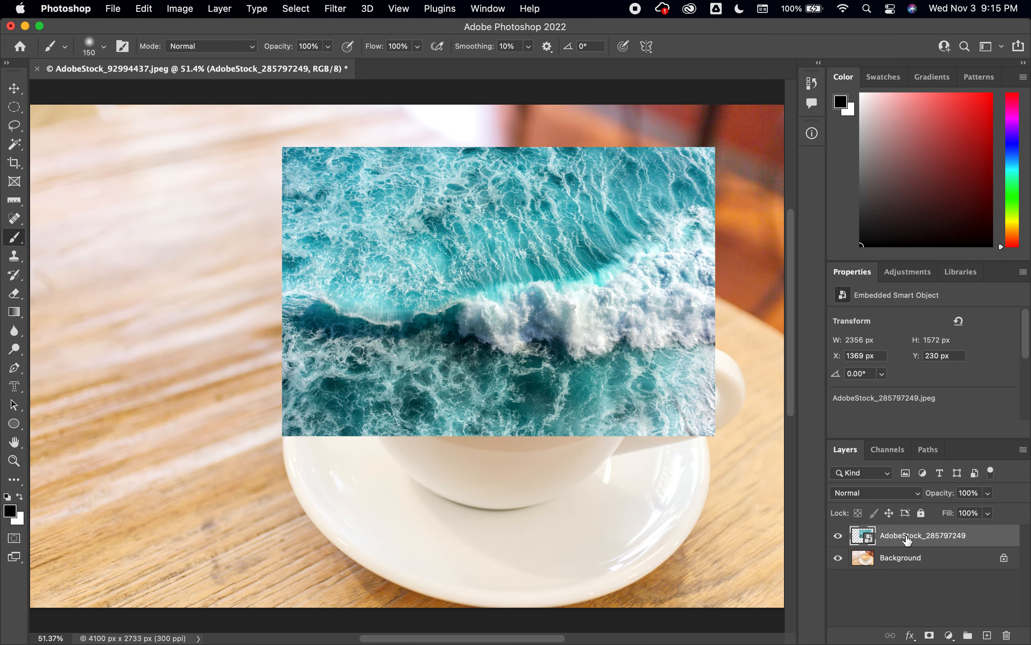
{"action": "double_click", "coordinate": [907, 536]}
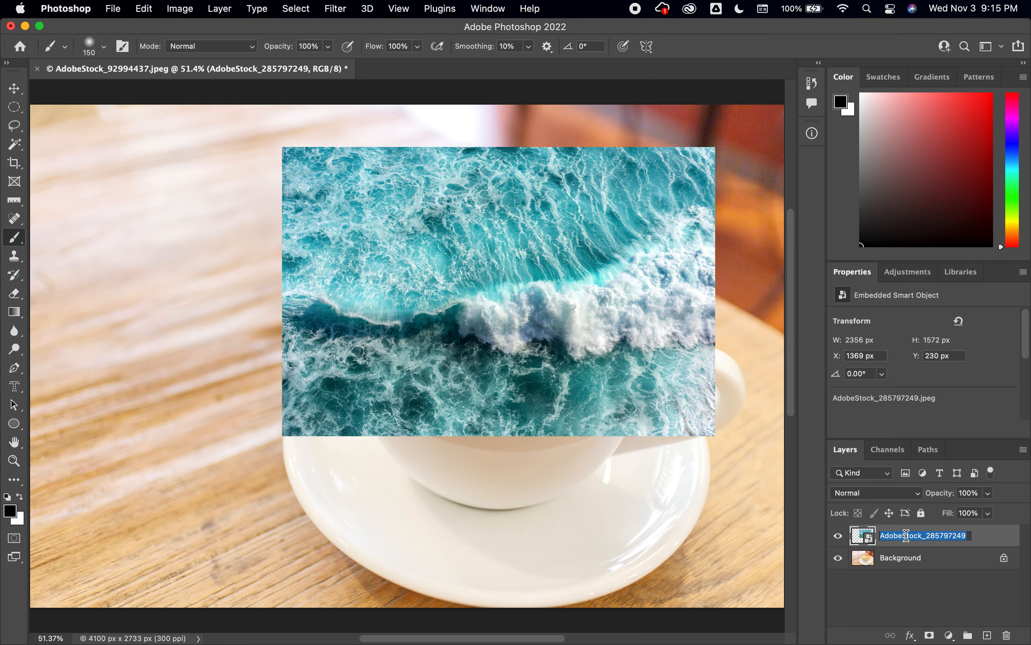
{"action": "type", "text": "Ocean Wave"}
{"action": "key", "text": "Return"}
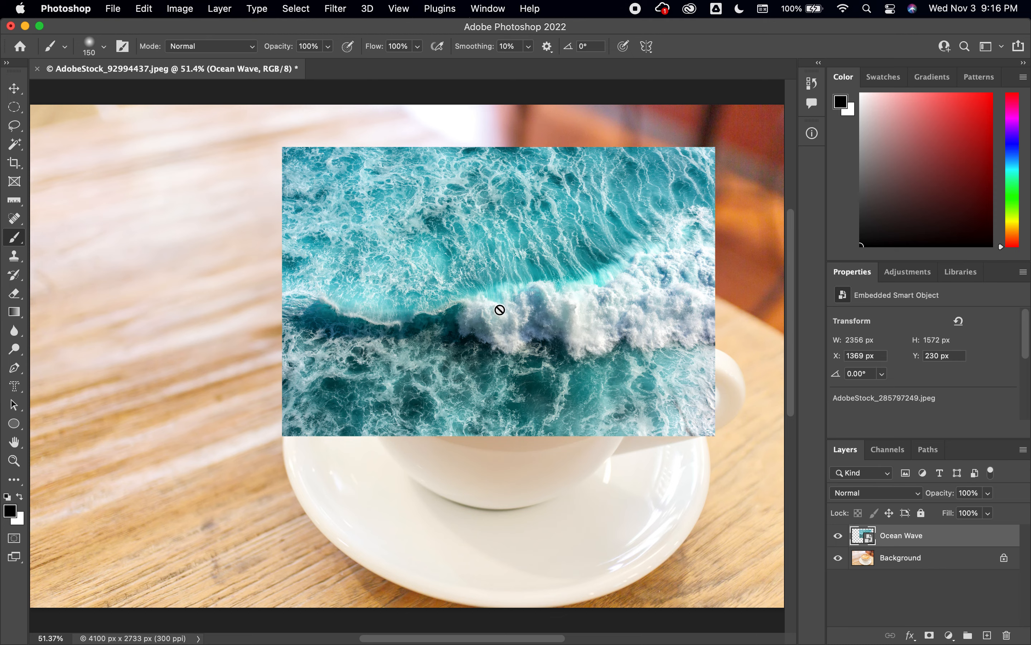
{"action": "left_click", "coordinate": [929, 636]}
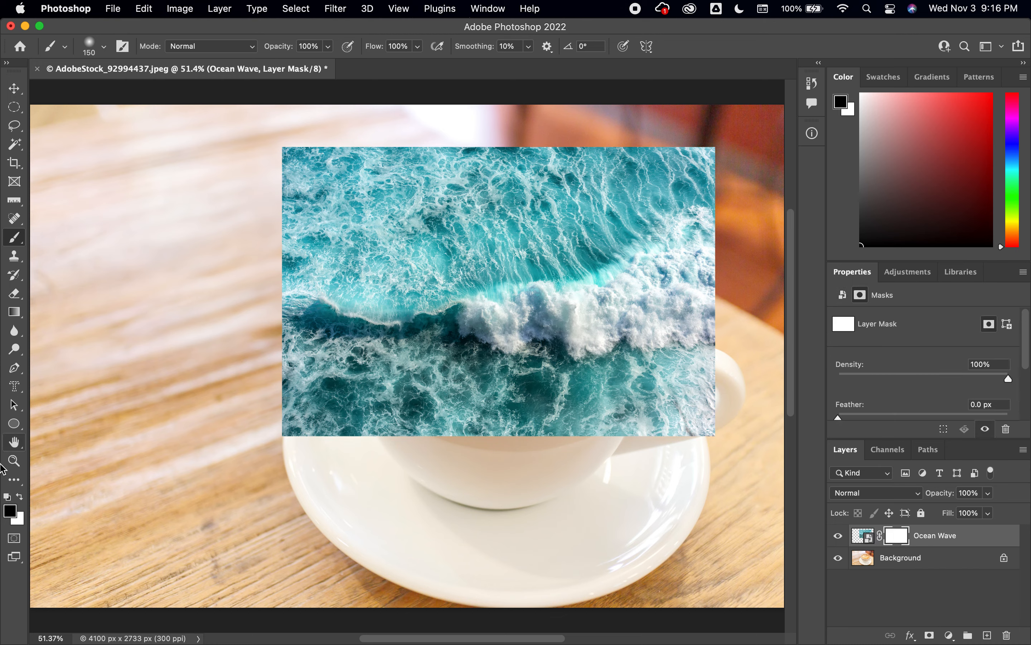
{"action": "left_click", "coordinate": [11, 511]}
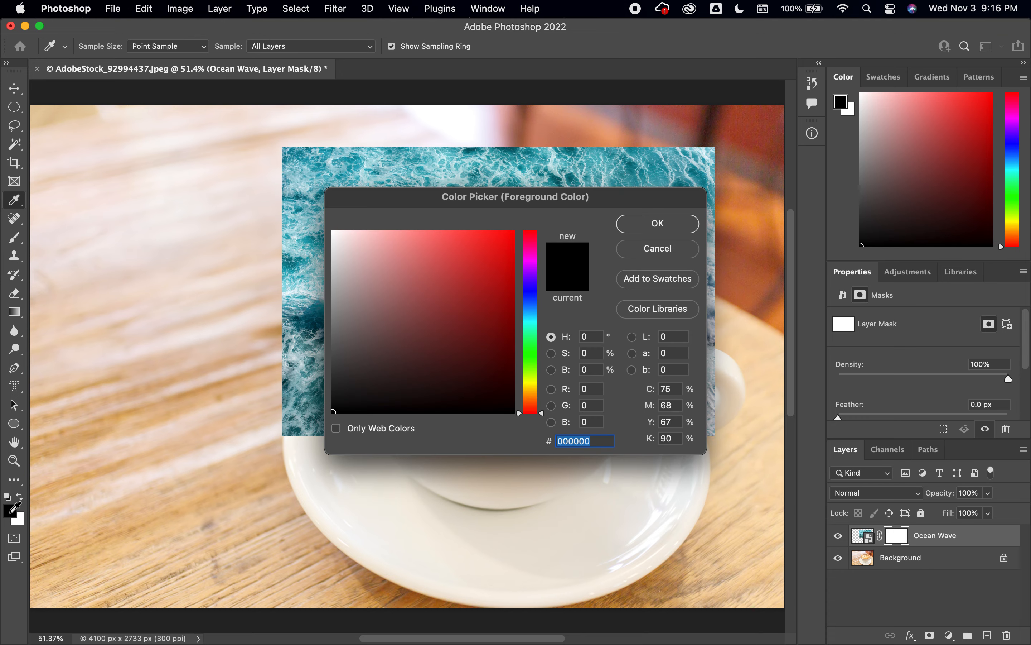
{"action": "left_click", "coordinate": [658, 224]}
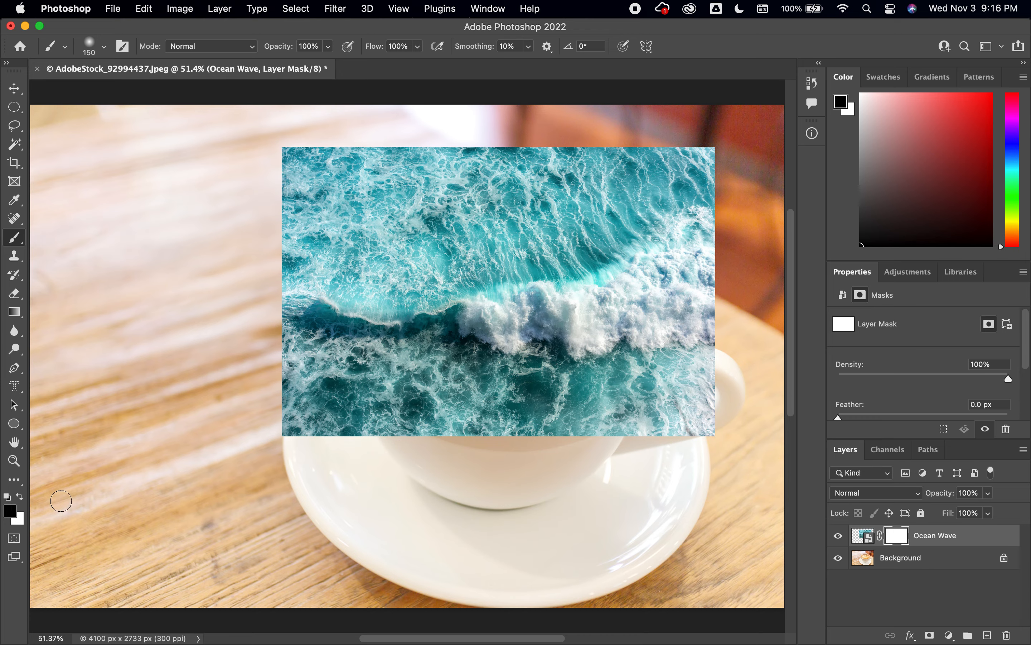
{"action": "left_click", "coordinate": [9, 512]}
{"action": "left_click", "coordinate": [472, 263]}
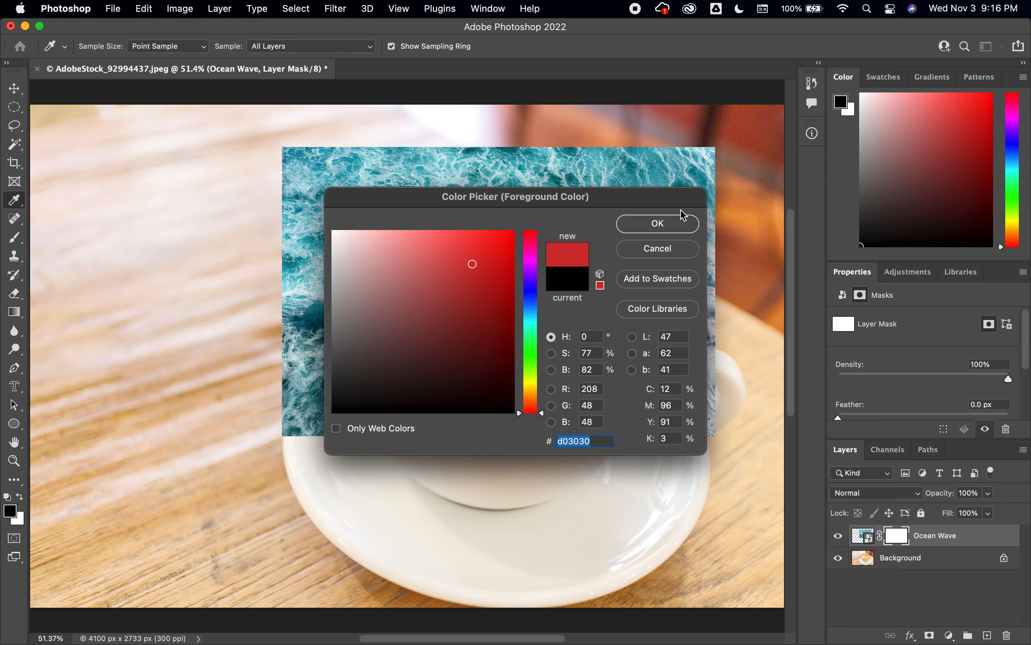
{"action": "left_click", "coordinate": [670, 228]}
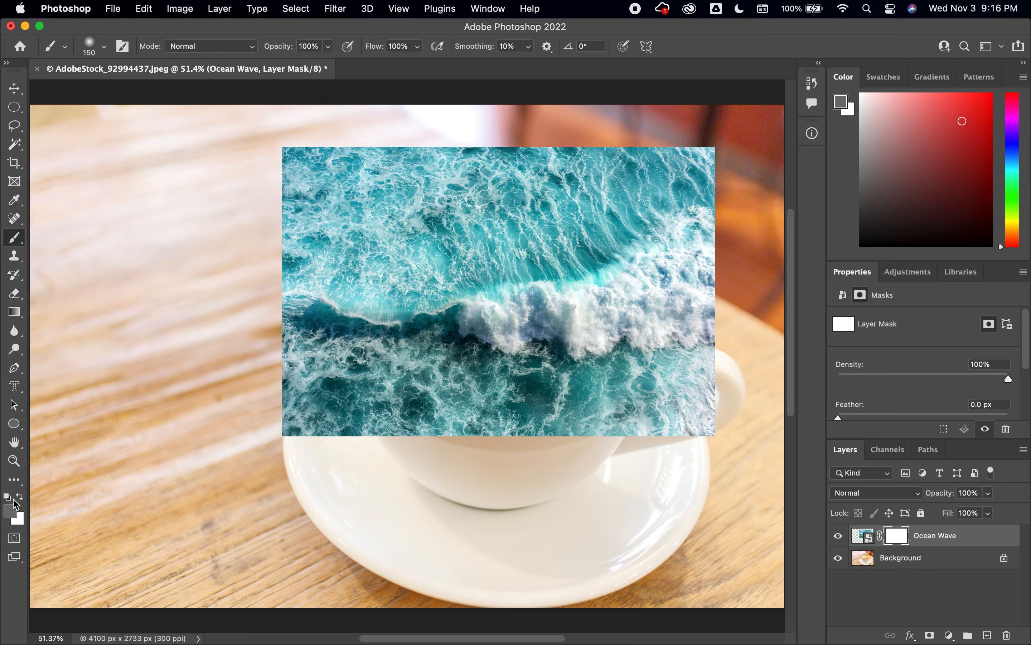
- Reset to default colours with black foreground and paint the Ocean Wave mask with a 1300 px brush to hide the whole image
{"action": "left_click", "coordinate": [7, 497]}
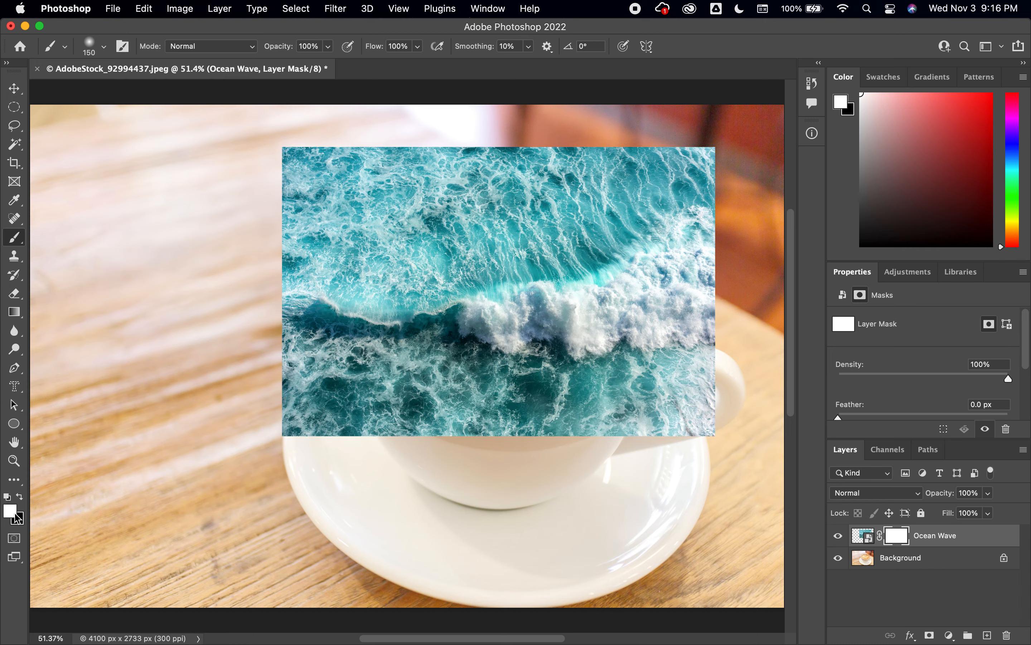
{"action": "left_click", "coordinate": [20, 496]}
{"action": "left_click", "coordinate": [14, 237]}
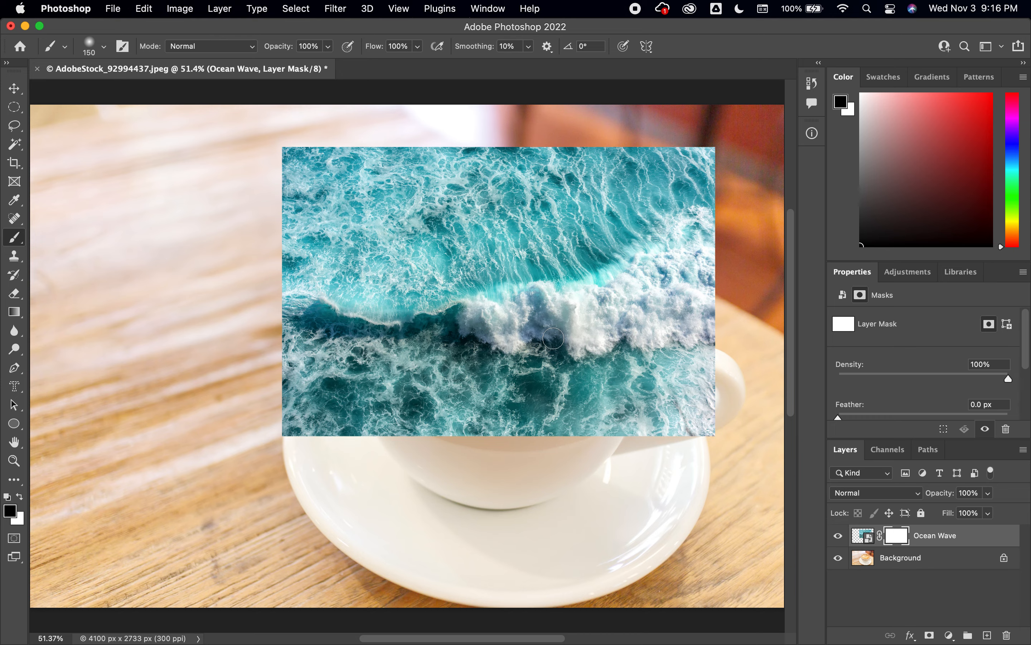
{"action": "key", "text": "bracketright"}
{"action": "key", "text": "bracketright"}
{"action": "key", "text": "bracketright"}
{"action": "key", "text": "bracketright"}
{"action": "key", "text": "bracketright"}
{"action": "key", "text": "bracketright"}
{"action": "key", "text": "bracketright"}
{"action": "key", "text": "bracketright"}
{"action": "key", "text": "bracketright"}
{"action": "key", "text": "bracketright"}
{"action": "key", "text": "bracketright"}
{"action": "key", "text": "bracketright"}
{"action": "key", "text": "bracketright"}
{"action": "key", "text": "bracketright"}
{"action": "mouse_move", "coordinate": [553, 337]}
{"action": "left_mouse_down"}
{"action": "mouse_move", "coordinate": [693, 377]}
{"action": "mouse_move", "coordinate": [665, 239]}
{"action": "mouse_move", "coordinate": [623, 230]}
{"action": "mouse_move", "coordinate": [490, 238]}
{"action": "mouse_move", "coordinate": [454, 180]}
{"action": "left_mouse_up"}
{"action": "mouse_move", "coordinate": [330, 242]}
{"action": "left_mouse_down"}
{"action": "mouse_move", "coordinate": [401, 222]}
{"action": "mouse_move", "coordinate": [542, 259]}
{"action": "mouse_move", "coordinate": [463, 362]}
{"action": "mouse_move", "coordinate": [469, 399]}
{"action": "mouse_move", "coordinate": [435, 423]}
{"action": "mouse_move", "coordinate": [309, 403]}
{"action": "left_mouse_up"}
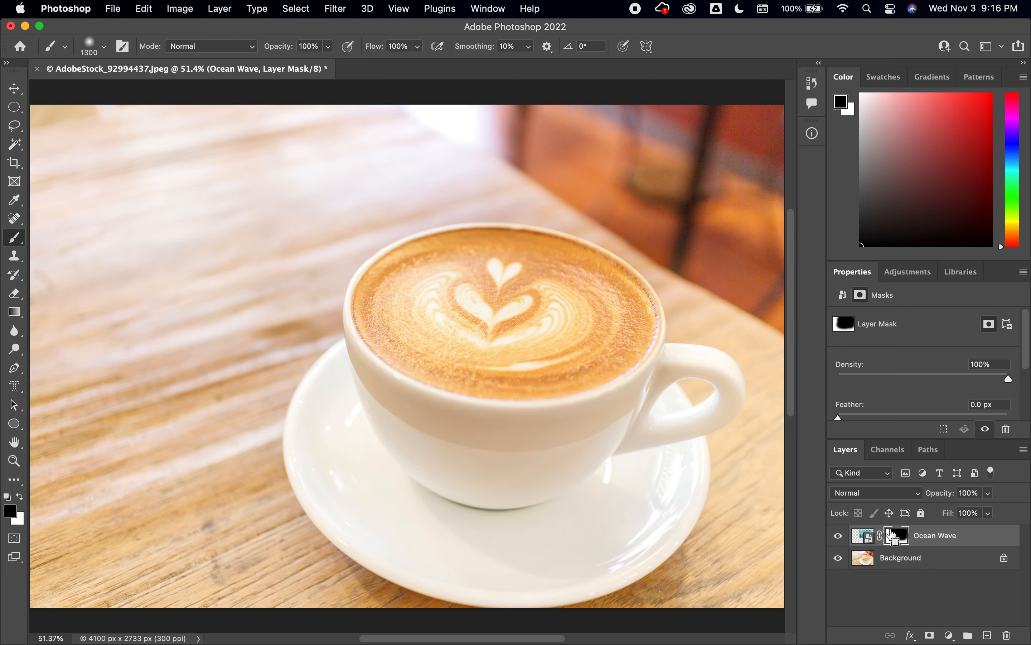
- Paint white on the mask with a 90 px brush along the left inside of the cup to reveal the wave
{"action": "key", "text": "super+equal"}
{"action": "key", "text": "super+equal"}
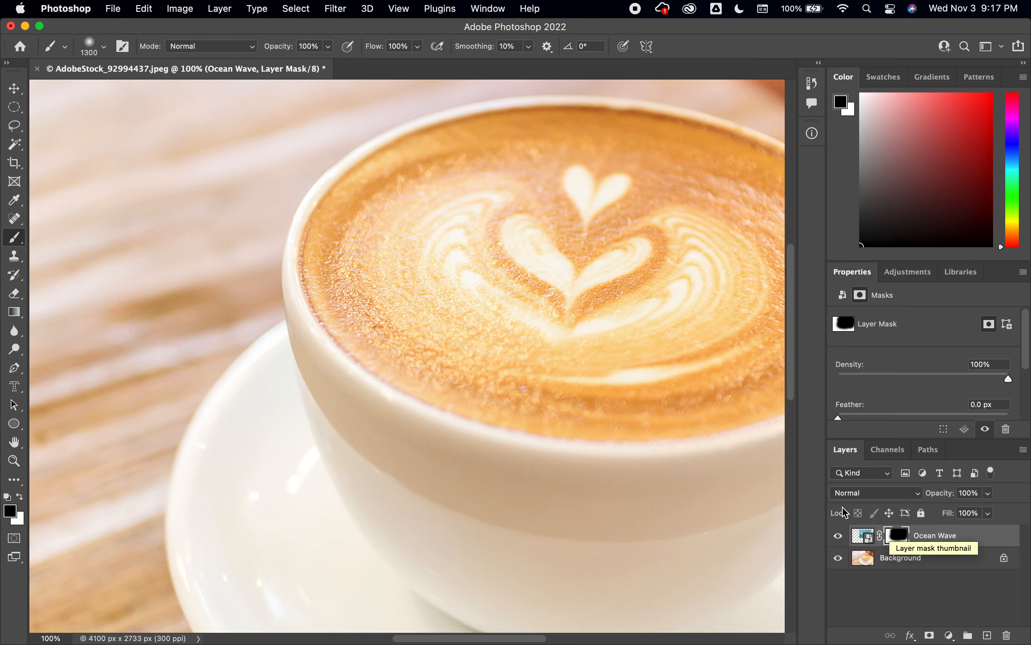
{"action": "left_click_drag", "start_coordinate": [691, 407], "coordinate": [504, 467]}
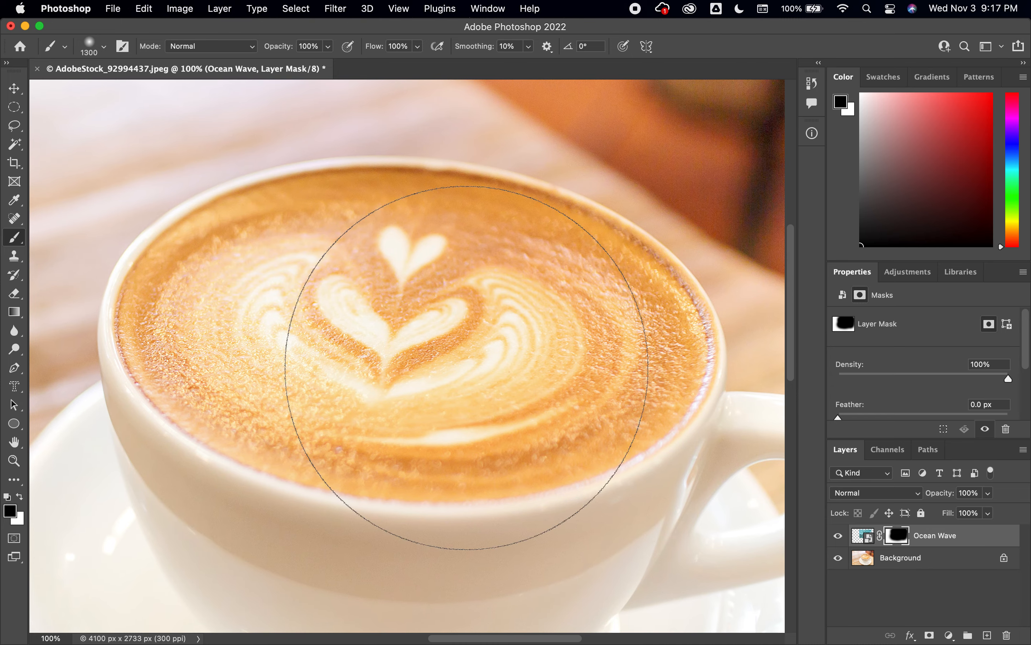
{"action": "key", "text": "bracketleft"}
{"action": "key", "text": "bracketleft"}
{"action": "key", "text": "bracketleft"}
{"action": "key", "text": "bracketleft"}
{"action": "key", "text": "bracketleft"}
{"action": "key", "text": "bracketleft"}
{"action": "key", "text": "bracketleft"}
{"action": "key", "text": "bracketleft"}
{"action": "key", "text": "bracketleft"}
{"action": "key", "text": "bracketleft"}
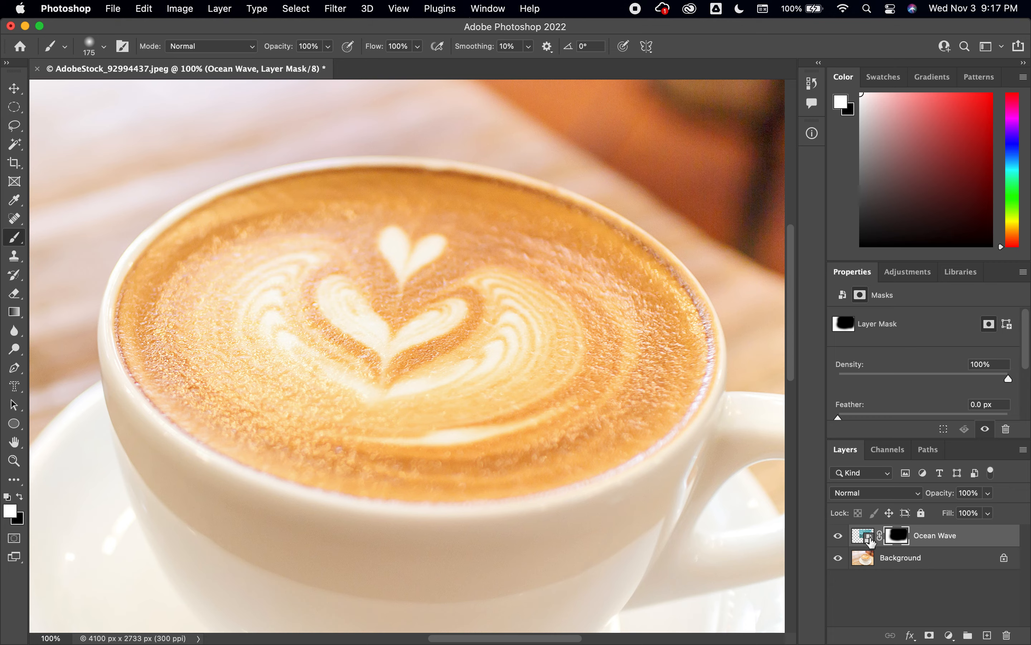
{"action": "mouse_move", "coordinate": [372, 346]}
{"action": "left_mouse_down"}
{"action": "mouse_move", "coordinate": [361, 317]}
{"action": "mouse_move", "coordinate": [333, 334]}
{"action": "mouse_move", "coordinate": [289, 315]}
{"action": "mouse_move", "coordinate": [284, 327]}
{"action": "mouse_move", "coordinate": [245, 338]}
{"action": "mouse_move", "coordinate": [232, 309]}
{"action": "mouse_move", "coordinate": [215, 328]}
{"action": "mouse_move", "coordinate": [232, 342]}
{"action": "mouse_move", "coordinate": [173, 337]}
{"action": "mouse_move", "coordinate": [169, 305]}
{"action": "mouse_move", "coordinate": [160, 347]}
{"action": "mouse_move", "coordinate": [142, 323]}
{"action": "left_mouse_up"}
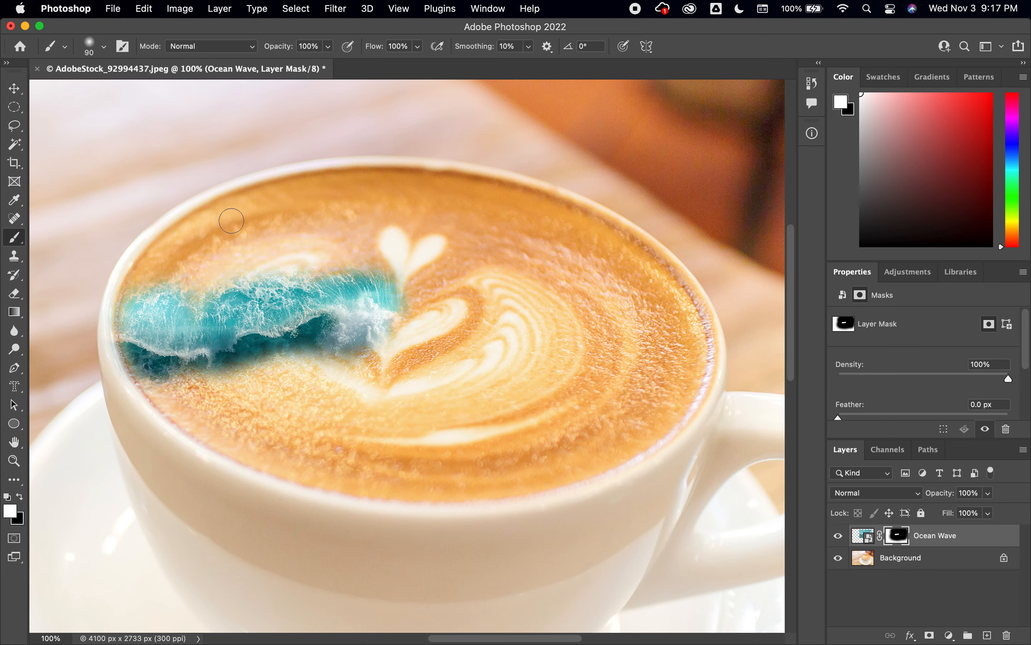
{"action": "mouse_move", "coordinate": [226, 221]}
{"action": "left_mouse_down"}
{"action": "mouse_move", "coordinate": [205, 224]}
{"action": "mouse_move", "coordinate": [212, 215]}
{"action": "mouse_move", "coordinate": [173, 244]}
{"action": "mouse_move", "coordinate": [150, 269]}
{"action": "mouse_move", "coordinate": [188, 232]}
{"action": "mouse_move", "coordinate": [127, 315]}
{"action": "mouse_move", "coordinate": [146, 280]}
{"action": "mouse_move", "coordinate": [137, 286]}
{"action": "mouse_move", "coordinate": [155, 253]}
{"action": "mouse_move", "coordinate": [128, 330]}
{"action": "mouse_move", "coordinate": [136, 352]}
{"action": "mouse_move", "coordinate": [126, 318]}
{"action": "mouse_move", "coordinate": [126, 336]}
{"action": "mouse_move", "coordinate": [154, 386]}
{"action": "mouse_move", "coordinate": [147, 380]}
{"action": "mouse_move", "coordinate": [177, 405]}
{"action": "mouse_move", "coordinate": [161, 399]}
{"action": "mouse_move", "coordinate": [148, 377]}
{"action": "mouse_move", "coordinate": [184, 363]}
{"action": "mouse_move", "coordinate": [218, 401]}
{"action": "mouse_move", "coordinate": [193, 336]}
{"action": "mouse_move", "coordinate": [188, 274]}
{"action": "mouse_move", "coordinate": [231, 281]}
{"action": "mouse_move", "coordinate": [203, 253]}
{"action": "mouse_move", "coordinate": [207, 265]}
{"action": "mouse_move", "coordinate": [246, 231]}
{"action": "mouse_move", "coordinate": [243, 247]}
{"action": "left_mouse_up"}
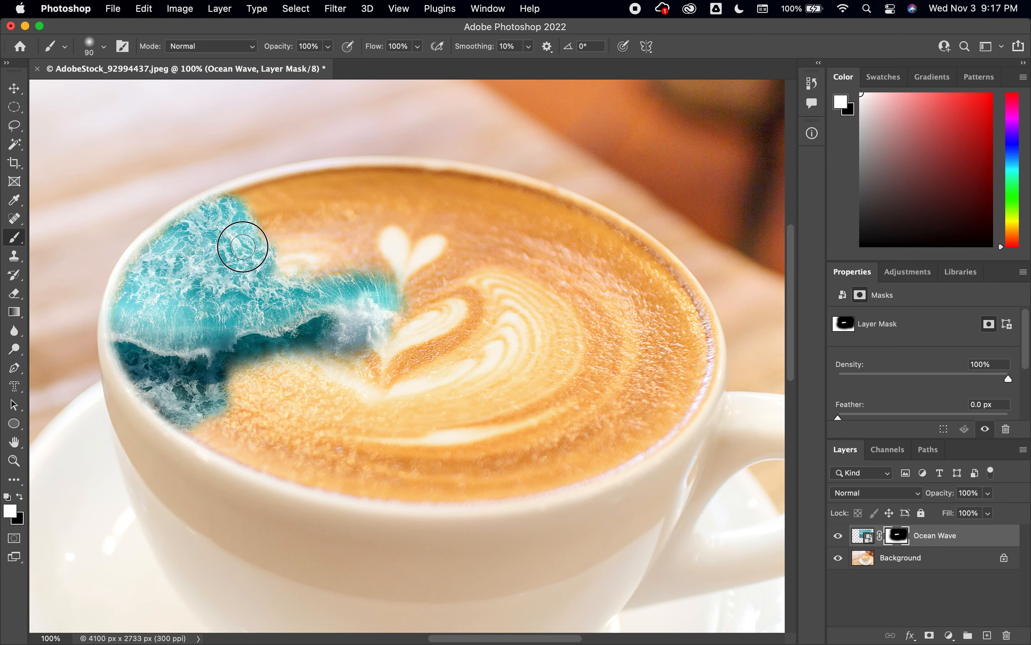
- Reveal the wave along the bottom inner rim of the cup and tidy its edge with black
{"action": "mouse_move", "coordinate": [191, 419]}
{"action": "left_mouse_down"}
{"action": "mouse_move", "coordinate": [312, 471]}
{"action": "mouse_move", "coordinate": [301, 471]}
{"action": "mouse_move", "coordinate": [195, 423]}
{"action": "mouse_move", "coordinate": [277, 434]}
{"action": "mouse_move", "coordinate": [324, 462]}
{"action": "mouse_move", "coordinate": [217, 421]}
{"action": "mouse_move", "coordinate": [291, 424]}
{"action": "mouse_move", "coordinate": [239, 398]}
{"action": "mouse_move", "coordinate": [314, 438]}
{"action": "left_mouse_up"}
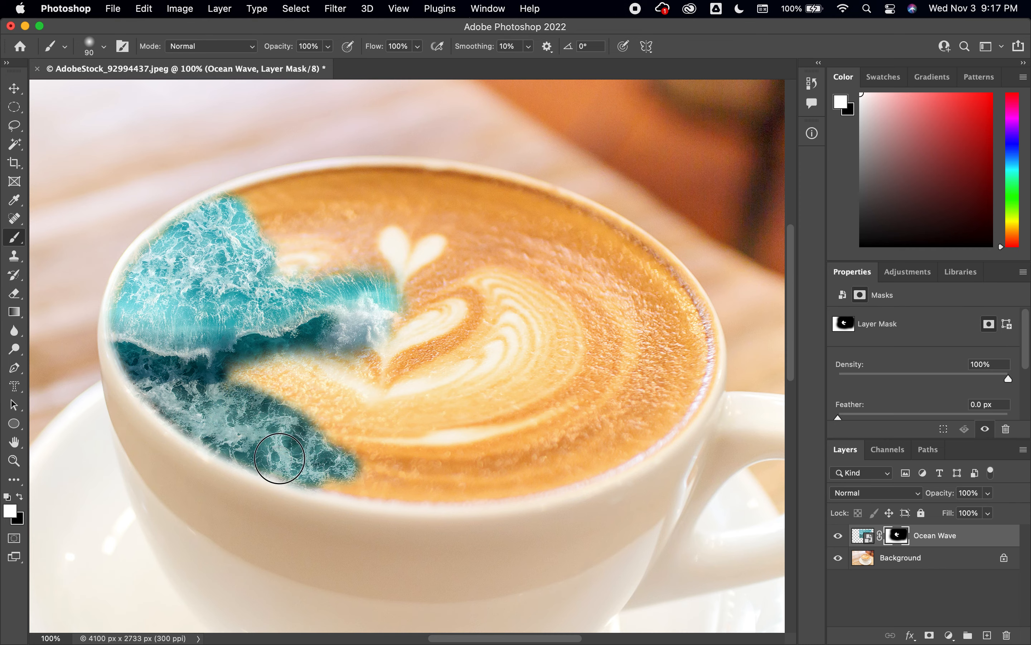
{"action": "mouse_move", "coordinate": [316, 470]}
{"action": "left_mouse_down"}
{"action": "mouse_move", "coordinate": [442, 492]}
{"action": "mouse_move", "coordinate": [569, 473]}
{"action": "mouse_move", "coordinate": [445, 494]}
{"action": "mouse_move", "coordinate": [543, 482]}
{"action": "left_mouse_up"}
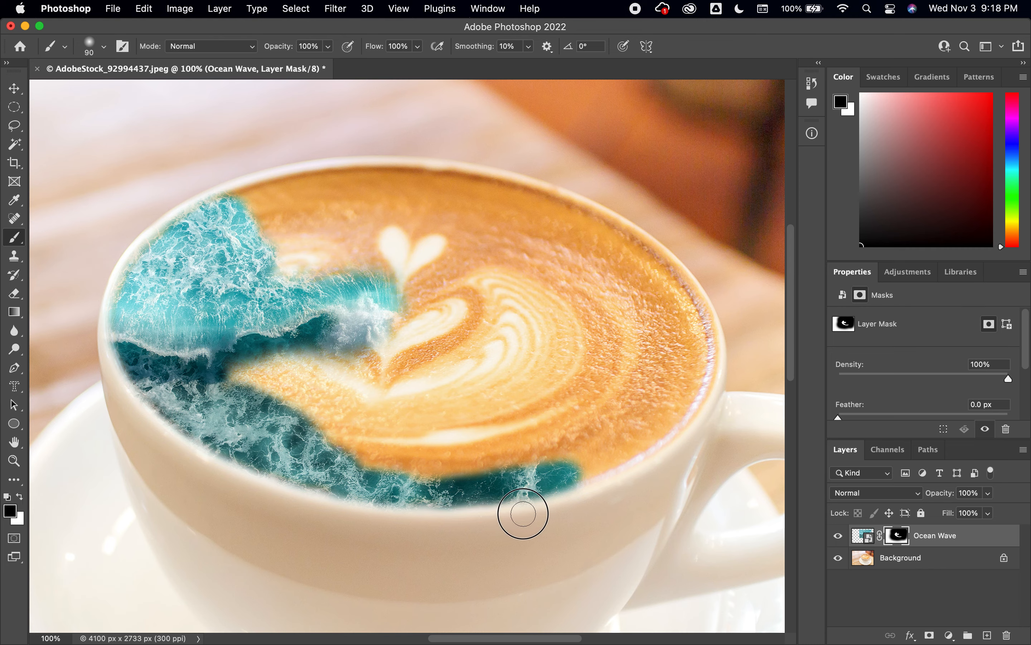
{"action": "mouse_move", "coordinate": [551, 511]}
{"action": "left_mouse_down"}
{"action": "mouse_move", "coordinate": [575, 499]}
{"action": "mouse_move", "coordinate": [525, 512]}
{"action": "left_mouse_up"}
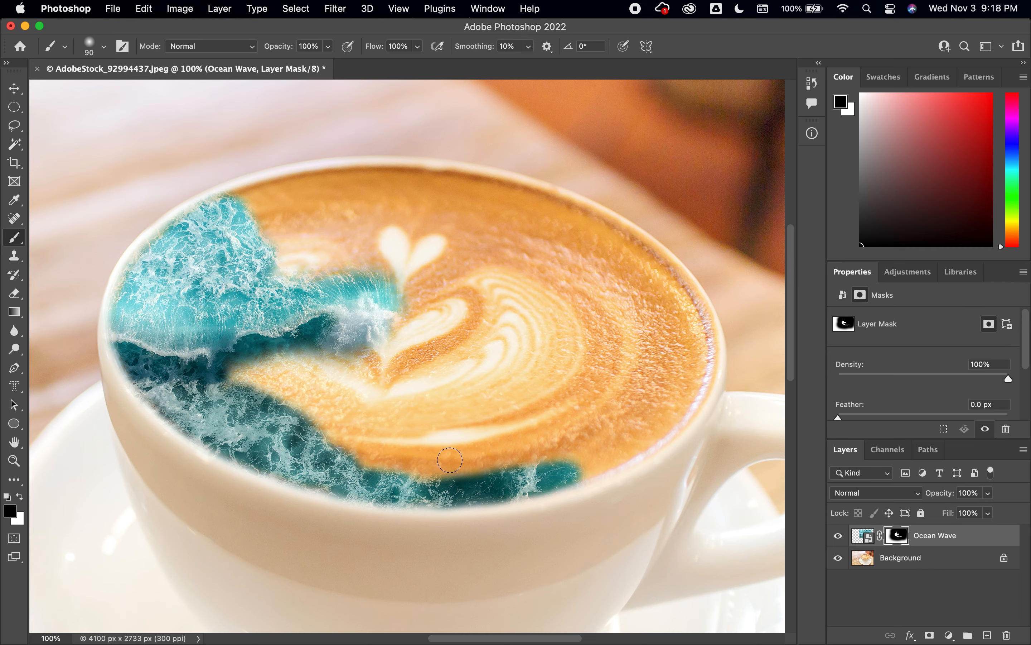
- Reveal the wave along the right and top inner rims of the cup
{"action": "mouse_move", "coordinate": [583, 461]}
{"action": "left_mouse_down"}
{"action": "mouse_move", "coordinate": [566, 474]}
{"action": "mouse_move", "coordinate": [645, 439]}
{"action": "mouse_move", "coordinate": [680, 377]}
{"action": "mouse_move", "coordinate": [675, 400]}
{"action": "mouse_move", "coordinate": [646, 426]}
{"action": "mouse_move", "coordinate": [666, 386]}
{"action": "mouse_move", "coordinate": [616, 442]}
{"action": "mouse_move", "coordinate": [643, 431]}
{"action": "mouse_move", "coordinate": [614, 462]}
{"action": "mouse_move", "coordinate": [675, 417]}
{"action": "mouse_move", "coordinate": [703, 333]}
{"action": "left_mouse_up"}
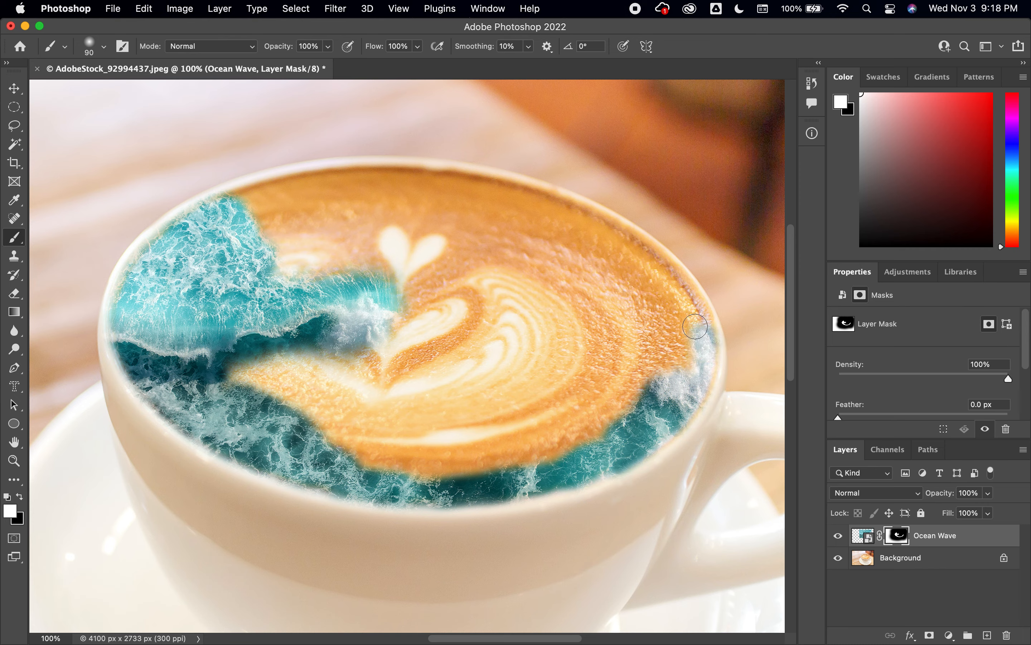
{"action": "mouse_move", "coordinate": [699, 329]}
{"action": "left_mouse_down"}
{"action": "mouse_move", "coordinate": [640, 249]}
{"action": "mouse_move", "coordinate": [690, 317]}
{"action": "mouse_move", "coordinate": [675, 329]}
{"action": "mouse_move", "coordinate": [664, 376]}
{"action": "mouse_move", "coordinate": [652, 279]}
{"action": "mouse_move", "coordinate": [625, 419]}
{"action": "mouse_move", "coordinate": [648, 334]}
{"action": "left_mouse_up"}
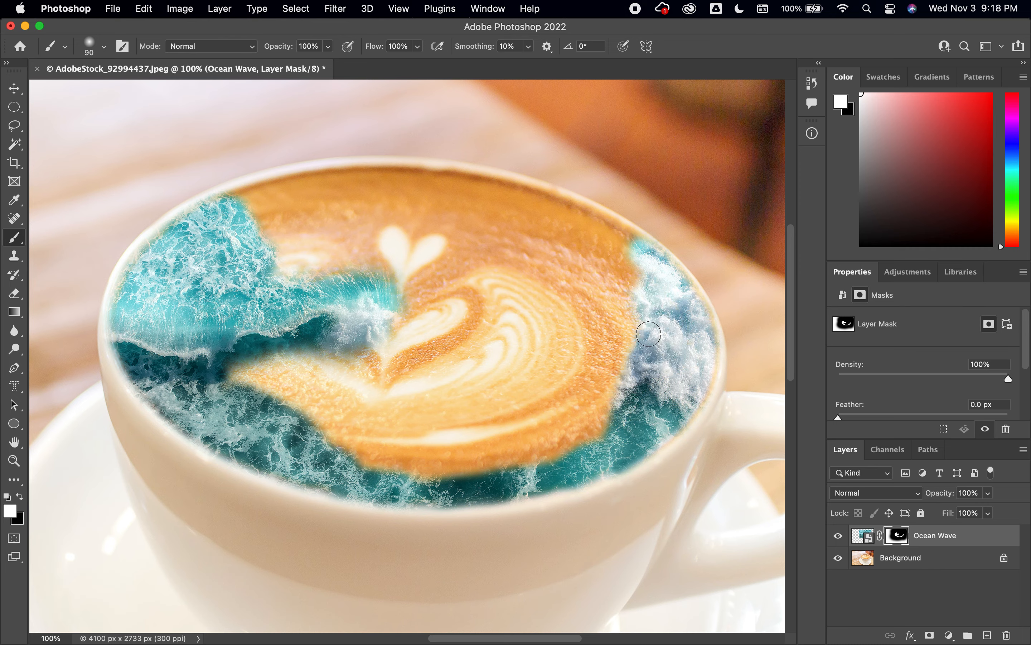
{"action": "mouse_move", "coordinate": [215, 212]}
{"action": "left_mouse_down"}
{"action": "mouse_move", "coordinate": [267, 186]}
{"action": "mouse_move", "coordinate": [309, 190]}
{"action": "mouse_move", "coordinate": [260, 219]}
{"action": "mouse_move", "coordinate": [281, 231]}
{"action": "mouse_move", "coordinate": [286, 219]}
{"action": "left_mouse_up"}
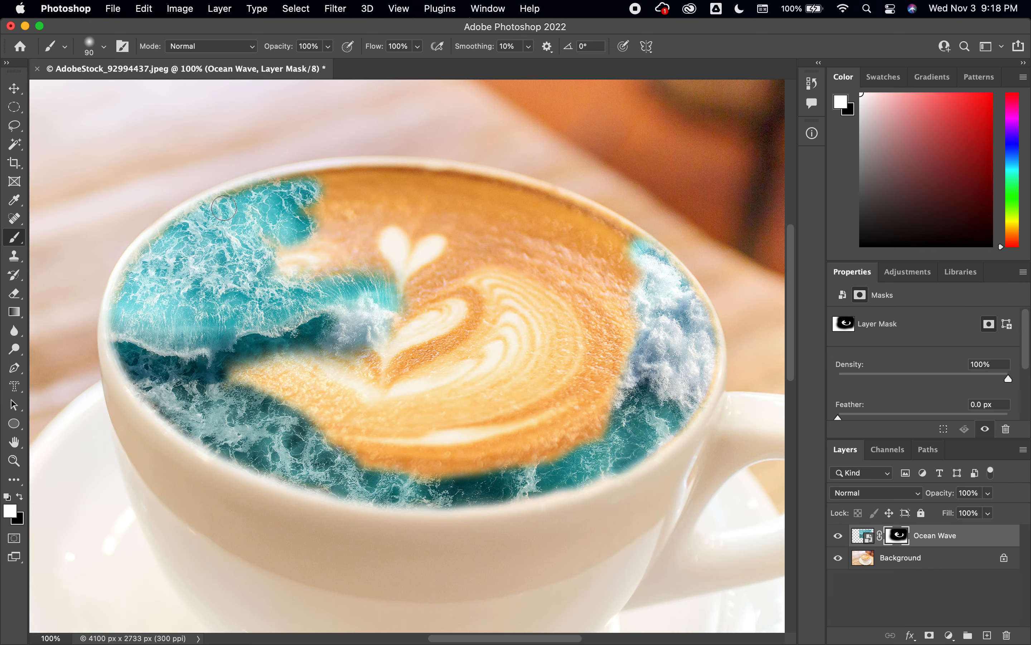
{"action": "mouse_move", "coordinate": [224, 208]}
{"action": "left_mouse_down"}
{"action": "mouse_move", "coordinate": [389, 178]}
{"action": "mouse_move", "coordinate": [417, 181]}
{"action": "mouse_move", "coordinate": [316, 182]}
{"action": "mouse_move", "coordinate": [273, 197]}
{"action": "mouse_move", "coordinate": [446, 183]}
{"action": "mouse_move", "coordinate": [508, 199]}
{"action": "mouse_move", "coordinate": [473, 183]}
{"action": "mouse_move", "coordinate": [423, 180]}
{"action": "mouse_move", "coordinate": [525, 206]}
{"action": "mouse_move", "coordinate": [498, 196]}
{"action": "mouse_move", "coordinate": [531, 198]}
{"action": "mouse_move", "coordinate": [634, 251]}
{"action": "mouse_move", "coordinate": [601, 225]}
{"action": "mouse_move", "coordinate": [520, 197]}
{"action": "left_mouse_up"}
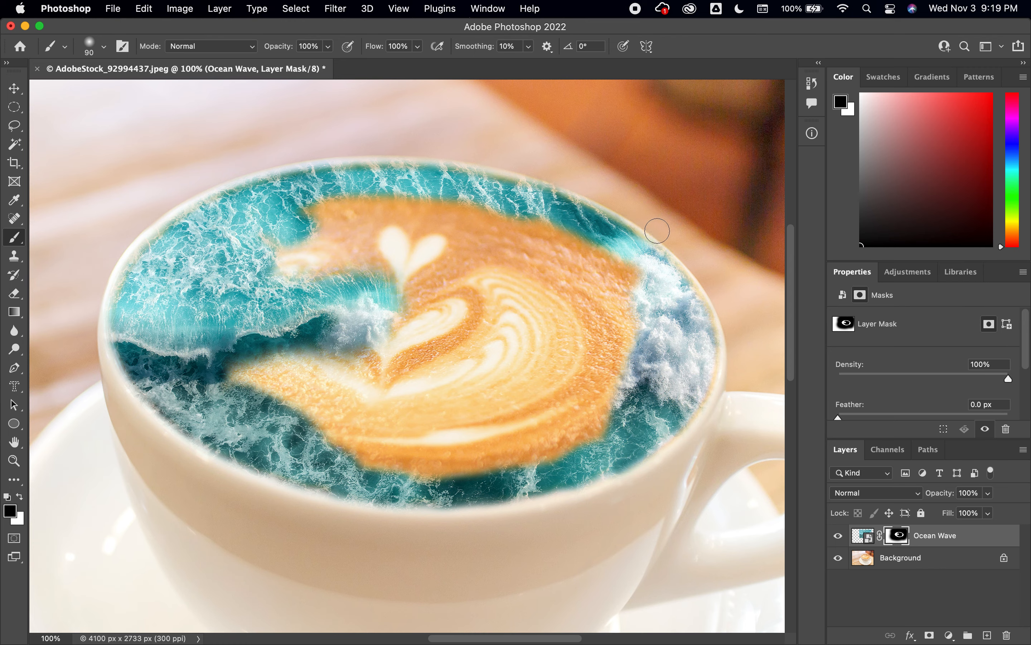
- Paint on the Ocean Wave mask across the cup's centre to reveal the wave over the remaining latte
{"action": "mouse_move", "coordinate": [682, 243]}
{"action": "left_mouse_down"}
{"action": "mouse_move", "coordinate": [542, 176]}
{"action": "mouse_move", "coordinate": [442, 153]}
{"action": "mouse_move", "coordinate": [278, 159]}
{"action": "mouse_move", "coordinate": [262, 166]}
{"action": "mouse_move", "coordinate": [324, 156]}
{"action": "mouse_move", "coordinate": [213, 179]}
{"action": "mouse_move", "coordinate": [111, 249]}
{"action": "mouse_move", "coordinate": [90, 305]}
{"action": "mouse_move", "coordinate": [129, 405]}
{"action": "left_mouse_up"}
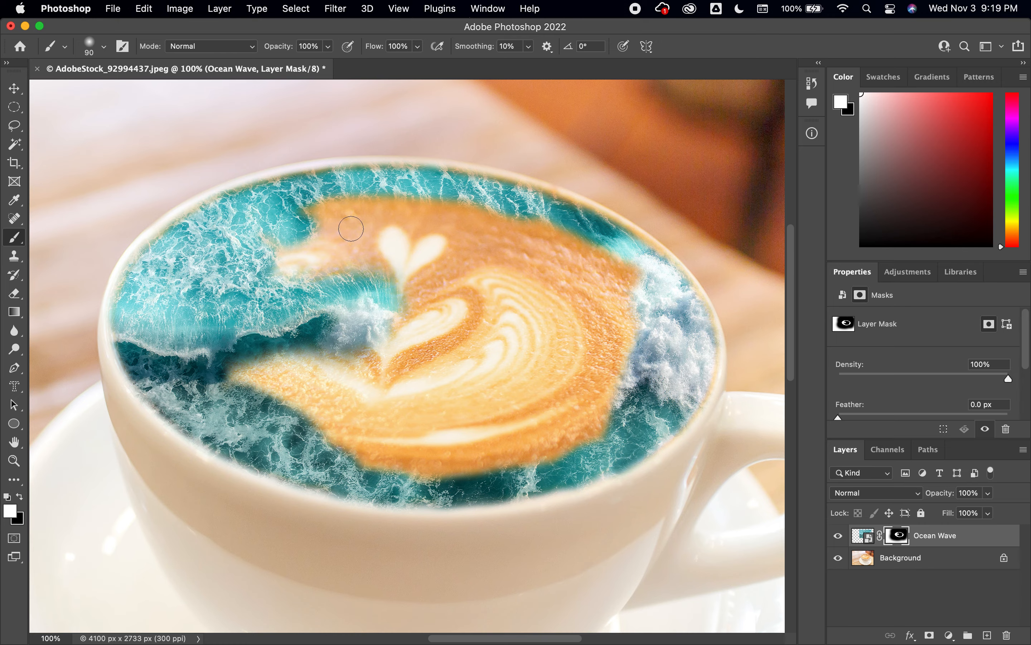
{"action": "mouse_move", "coordinate": [350, 228]}
{"action": "left_mouse_down"}
{"action": "mouse_move", "coordinate": [288, 258]}
{"action": "mouse_move", "coordinate": [311, 279]}
{"action": "mouse_move", "coordinate": [265, 369]}
{"action": "mouse_move", "coordinate": [340, 376]}
{"action": "mouse_move", "coordinate": [358, 443]}
{"action": "mouse_move", "coordinate": [317, 437]}
{"action": "mouse_move", "coordinate": [414, 445]}
{"action": "mouse_move", "coordinate": [417, 457]}
{"action": "mouse_move", "coordinate": [572, 419]}
{"action": "mouse_move", "coordinate": [514, 448]}
{"action": "mouse_move", "coordinate": [458, 458]}
{"action": "mouse_move", "coordinate": [560, 433]}
{"action": "mouse_move", "coordinate": [624, 361]}
{"action": "mouse_move", "coordinate": [605, 414]}
{"action": "mouse_move", "coordinate": [609, 285]}
{"action": "mouse_move", "coordinate": [625, 288]}
{"action": "mouse_move", "coordinate": [556, 271]}
{"action": "mouse_move", "coordinate": [517, 234]}
{"action": "mouse_move", "coordinate": [550, 249]}
{"action": "mouse_move", "coordinate": [404, 216]}
{"action": "mouse_move", "coordinate": [359, 218]}
{"action": "mouse_move", "coordinate": [389, 273]}
{"action": "mouse_move", "coordinate": [382, 368]}
{"action": "mouse_move", "coordinate": [429, 391]}
{"action": "mouse_move", "coordinate": [474, 392]}
{"action": "mouse_move", "coordinate": [563, 362]}
{"action": "mouse_move", "coordinate": [535, 304]}
{"action": "mouse_move", "coordinate": [506, 316]}
{"action": "mouse_move", "coordinate": [551, 324]}
{"action": "mouse_move", "coordinate": [602, 299]}
{"action": "mouse_move", "coordinate": [576, 337]}
{"action": "mouse_move", "coordinate": [461, 330]}
{"action": "mouse_move", "coordinate": [434, 298]}
{"action": "left_mouse_up"}
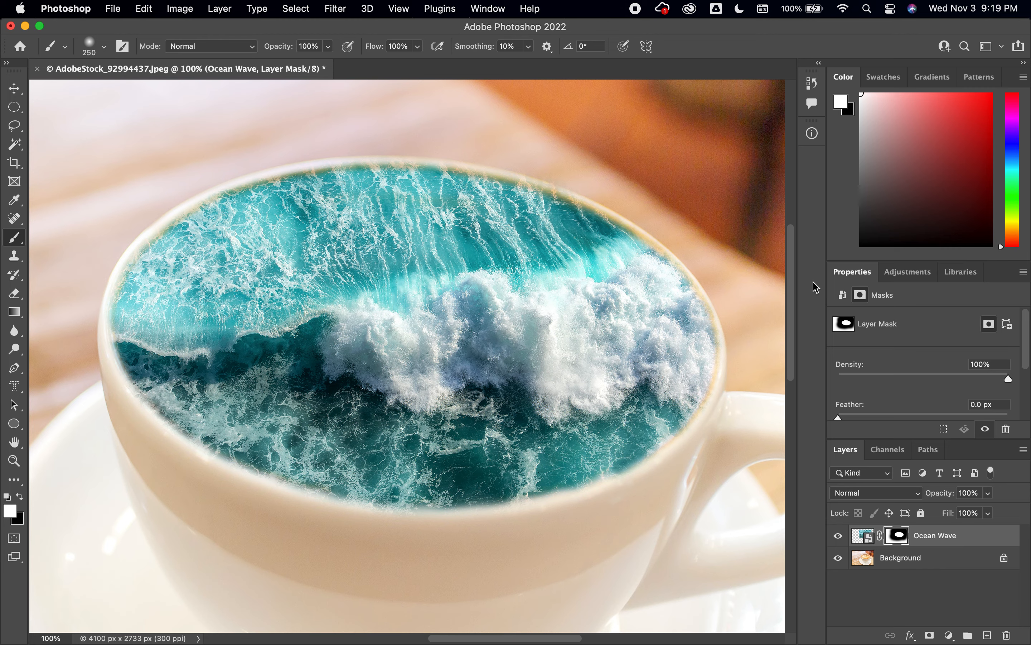
- Add a Black & White adjustment layer and fill its mask with black using an 1800 px brush
{"action": "left_click", "coordinate": [913, 276]}
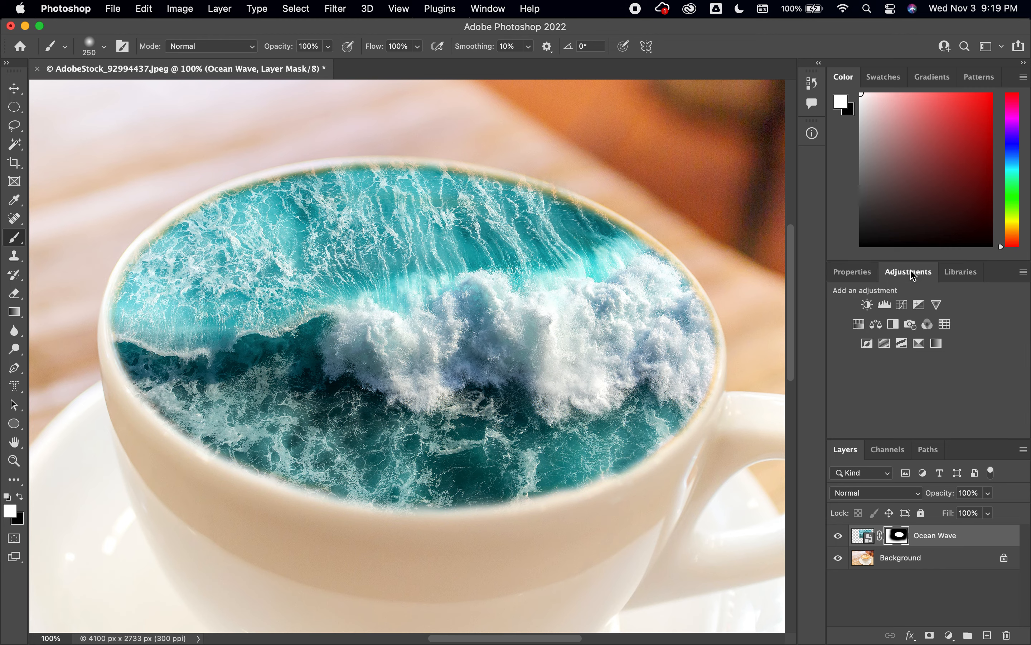
{"action": "left_click", "coordinate": [897, 330]}
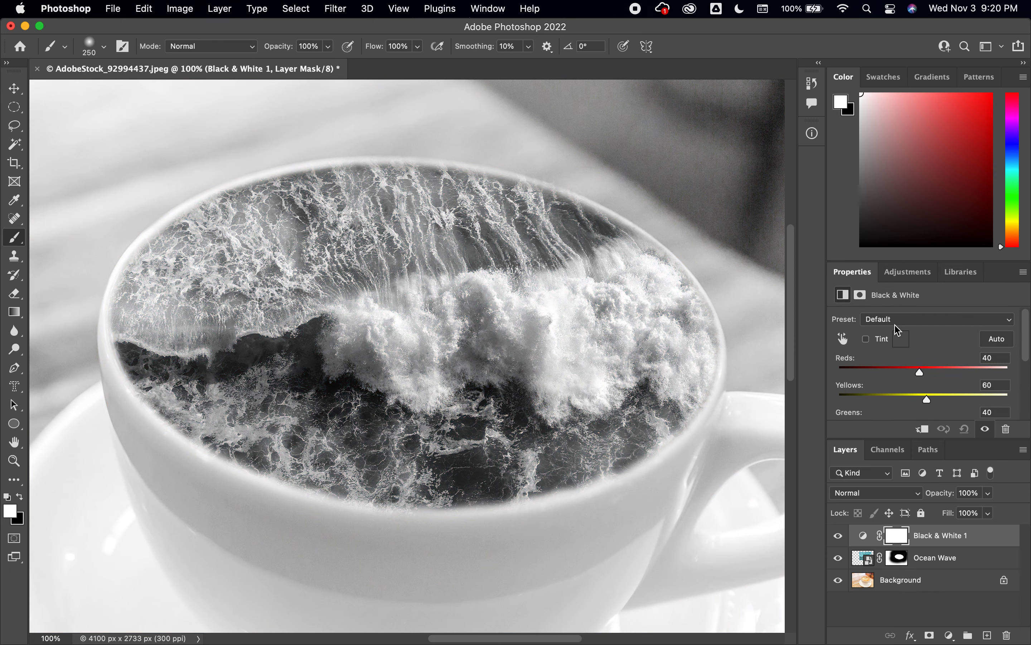
{"action": "left_click", "coordinate": [897, 541]}
{"action": "left_click_drag", "start_coordinate": [897, 540], "coordinate": [898, 543]}
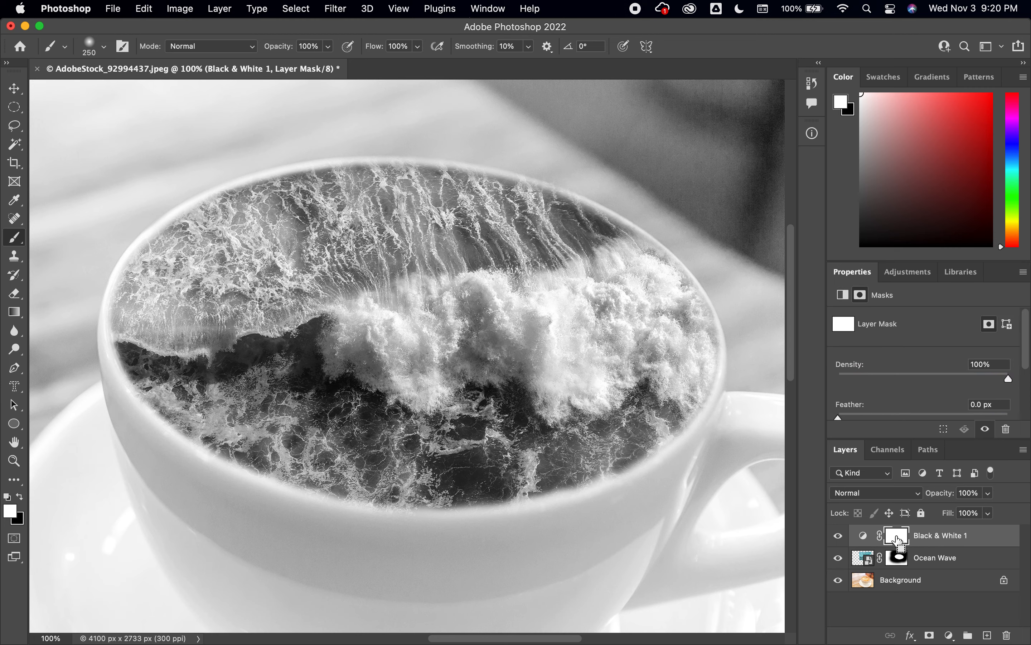
{"action": "key", "text": "super+0"}
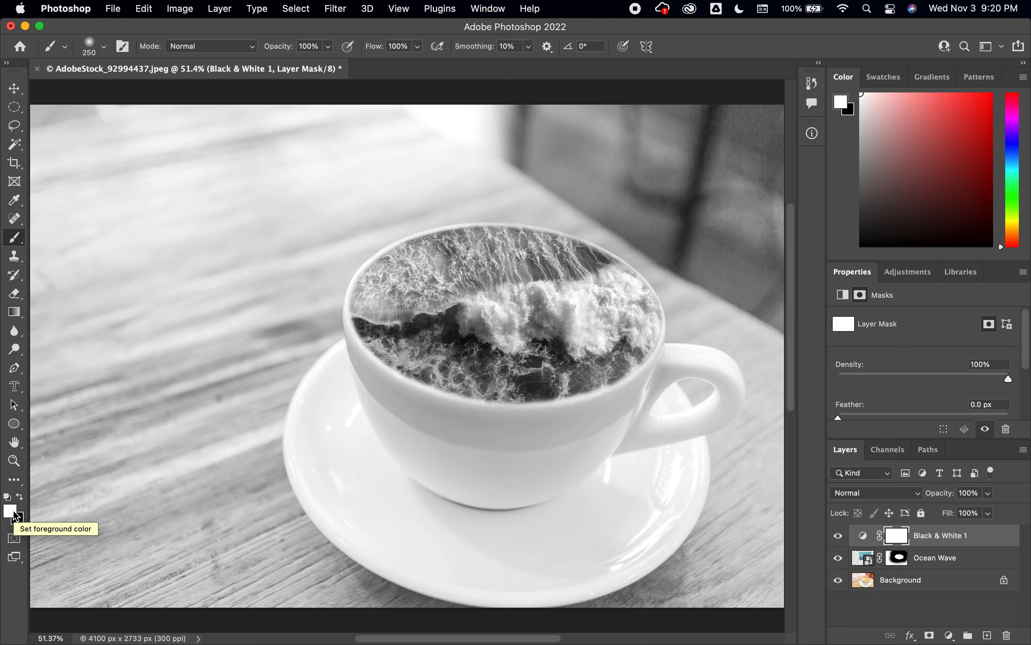
{"action": "key", "text": "x"}
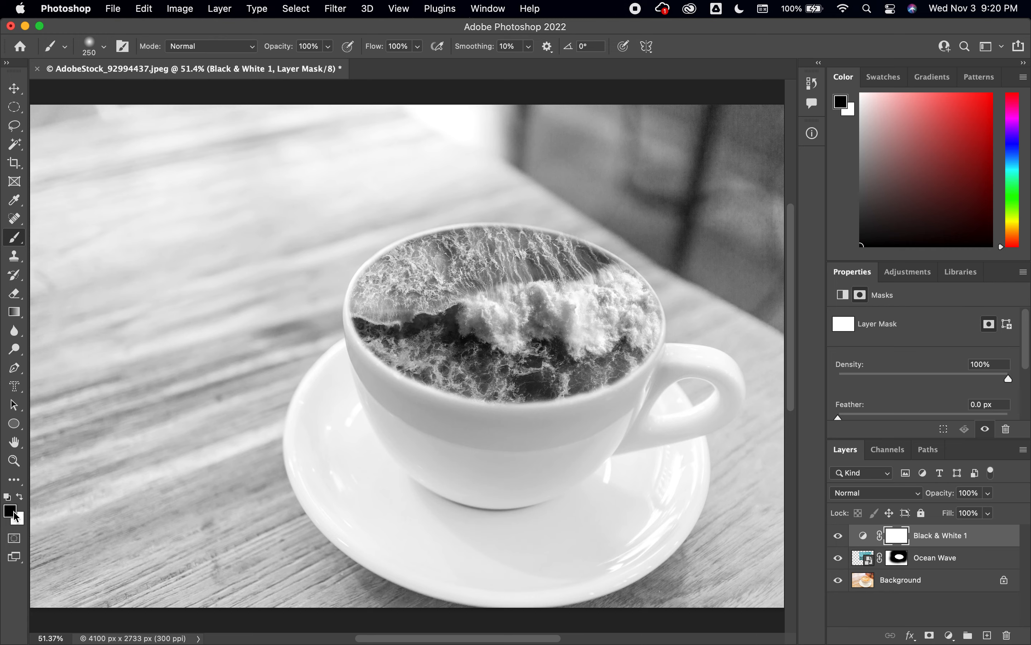
{"action": "key", "text": "bracketright"}
{"action": "key", "text": "bracketright"}
{"action": "key", "text": "bracketright"}
{"action": "key", "text": "bracketright"}
{"action": "key", "text": "bracketright"}
{"action": "key", "text": "bracketright"}
{"action": "key", "text": "bracketright"}
{"action": "key", "text": "bracketright"}
{"action": "key", "text": "bracketright"}
{"action": "key", "text": "bracketright"}
{"action": "key", "text": "bracketright"}
{"action": "key", "text": "bracketright"}
{"action": "key", "text": "bracketright"}
{"action": "key", "text": "bracketright"}
{"action": "key", "text": "bracketright"}
{"action": "key", "text": "bracketright"}
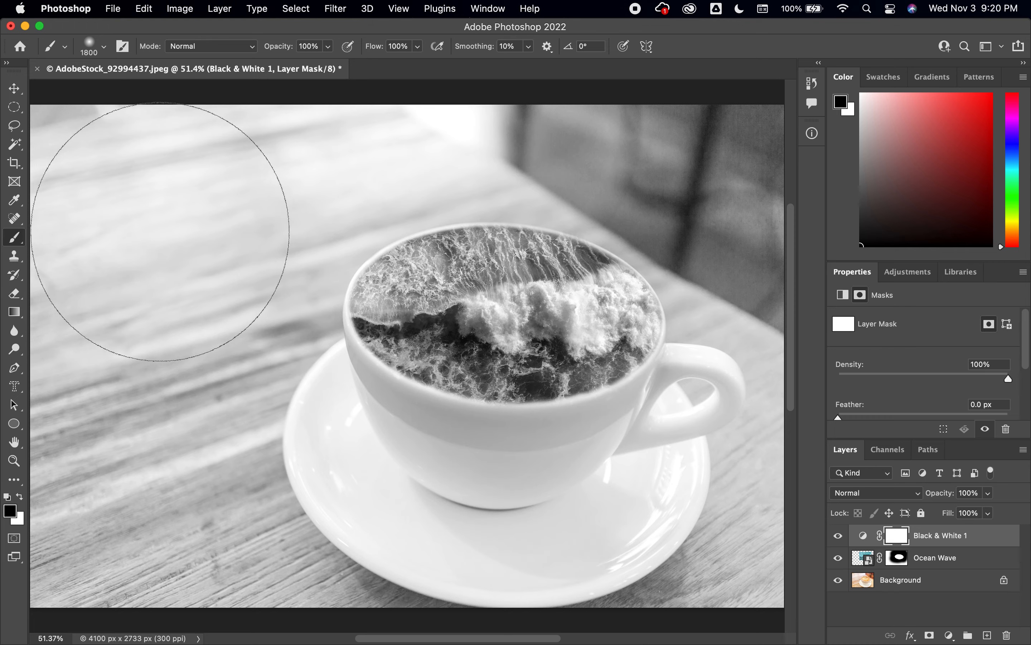
{"action": "mouse_move", "coordinate": [175, 214]}
{"action": "left_mouse_down"}
{"action": "mouse_move", "coordinate": [58, 175]}
{"action": "mouse_move", "coordinate": [134, 152]}
{"action": "mouse_move", "coordinate": [255, 156]}
{"action": "mouse_move", "coordinate": [331, 135]}
{"action": "mouse_move", "coordinate": [419, 197]}
{"action": "mouse_move", "coordinate": [511, 187]}
{"action": "mouse_move", "coordinate": [763, 200]}
{"action": "mouse_move", "coordinate": [774, 285]}
{"action": "mouse_move", "coordinate": [658, 268]}
{"action": "mouse_move", "coordinate": [670, 401]}
{"action": "mouse_move", "coordinate": [662, 461]}
{"action": "mouse_move", "coordinate": [739, 542]}
{"action": "mouse_move", "coordinate": [518, 497]}
{"action": "mouse_move", "coordinate": [524, 428]}
{"action": "mouse_move", "coordinate": [487, 376]}
{"action": "mouse_move", "coordinate": [539, 366]}
{"action": "mouse_move", "coordinate": [452, 479]}
{"action": "mouse_move", "coordinate": [288, 565]}
{"action": "mouse_move", "coordinate": [141, 532]}
{"action": "mouse_move", "coordinate": [169, 534]}
{"action": "mouse_move", "coordinate": [183, 500]}
{"action": "left_mouse_up"}
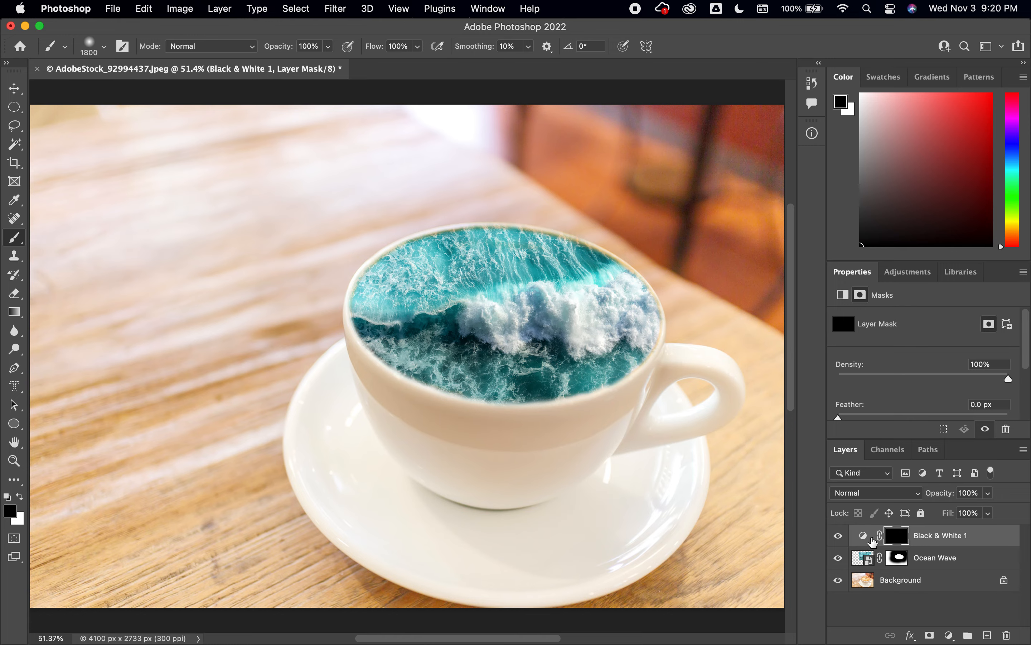
- Paint white with a 50 px brush on the Black & White mask along the cup's inner rim, top and bottom
{"action": "key", "text": "super+equal"}
{"action": "key", "text": "super+equal"}
{"action": "key", "text": "super+equal"}
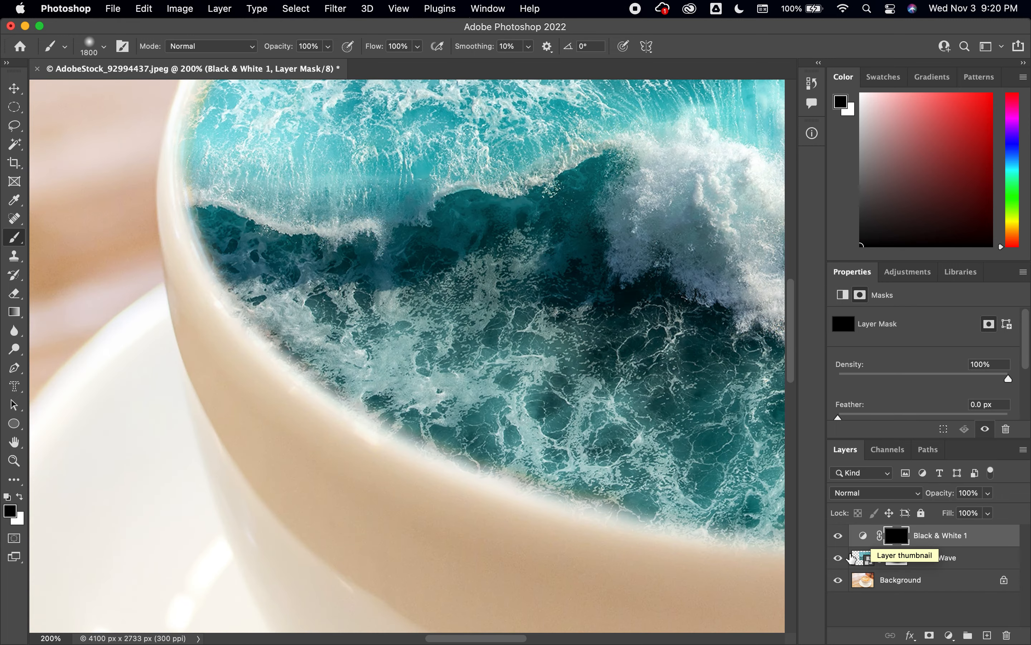
{"action": "left_click_drag", "start_coordinate": [404, 260], "coordinate": [311, 534]}
{"action": "left_click_drag", "start_coordinate": [330, 394], "coordinate": [280, 427]}
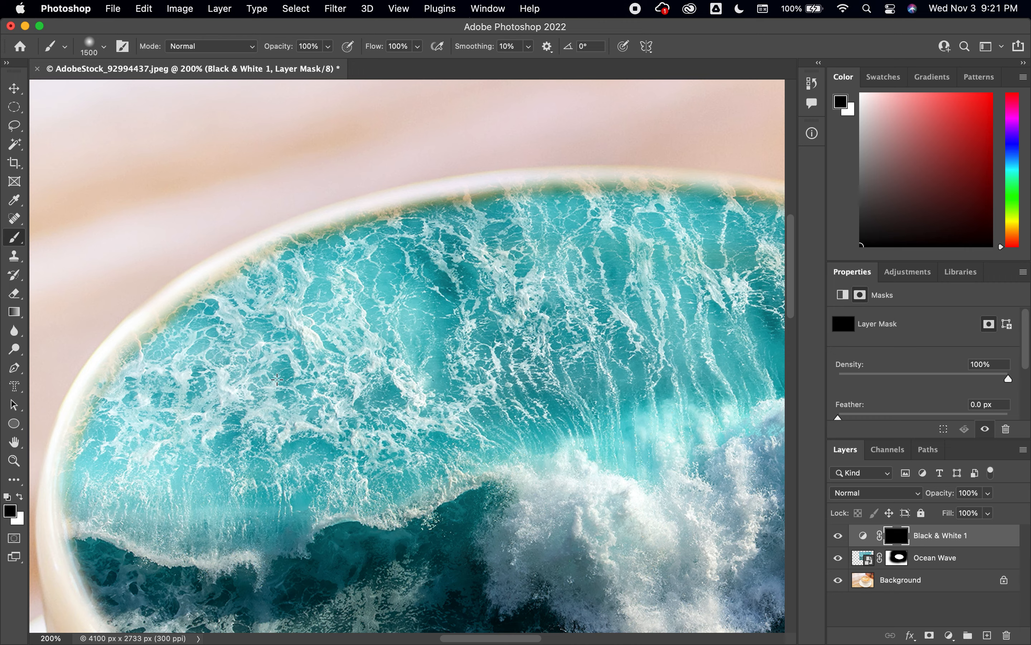
{"action": "key", "text": "bracketleft"}
{"action": "key", "text": "bracketleft"}
{"action": "key", "text": "bracketleft"}
{"action": "key", "text": "bracketleft"}
{"action": "key", "text": "bracketleft"}
{"action": "key", "text": "bracketleft"}
{"action": "key", "text": "bracketleft"}
{"action": "key", "text": "bracketleft"}
{"action": "key", "text": "bracketleft"}
{"action": "key", "text": "bracketleft"}
{"action": "key", "text": "bracketleft"}
{"action": "key", "text": "bracketleft"}
{"action": "key", "text": "bracketleft"}
{"action": "key", "text": "bracketleft"}
{"action": "key", "text": "bracketleft"}
{"action": "key", "text": "bracketleft"}
{"action": "key", "text": "bracketleft"}
{"action": "key", "text": "bracketleft"}
{"action": "left_click", "coordinate": [20, 497]}
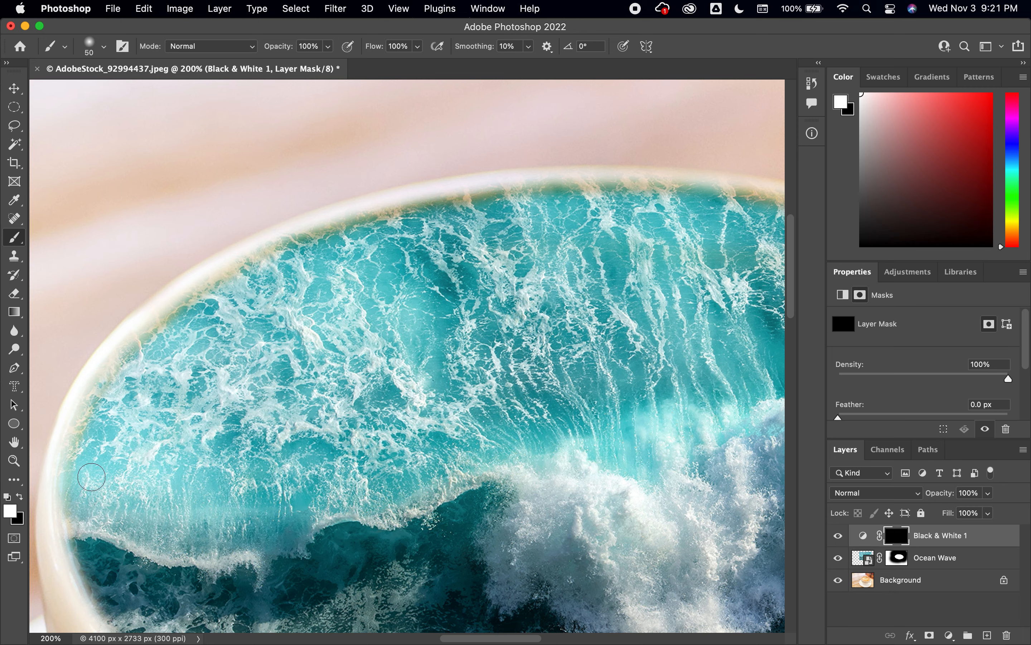
{"action": "mouse_move", "coordinate": [99, 587]}
{"action": "left_mouse_down"}
{"action": "mouse_move", "coordinate": [71, 515]}
{"action": "mouse_move", "coordinate": [77, 430]}
{"action": "mouse_move", "coordinate": [122, 350]}
{"action": "mouse_move", "coordinate": [141, 337]}
{"action": "mouse_move", "coordinate": [118, 363]}
{"action": "mouse_move", "coordinate": [194, 299]}
{"action": "mouse_move", "coordinate": [156, 329]}
{"action": "mouse_move", "coordinate": [177, 308]}
{"action": "mouse_move", "coordinate": [259, 254]}
{"action": "mouse_move", "coordinate": [339, 221]}
{"action": "mouse_move", "coordinate": [308, 234]}
{"action": "mouse_move", "coordinate": [479, 190]}
{"action": "mouse_move", "coordinate": [638, 180]}
{"action": "left_mouse_up"}
{"action": "mouse_move", "coordinate": [677, 217]}
{"action": "left_mouse_down"}
{"action": "mouse_move", "coordinate": [383, 258]}
{"action": "mouse_move", "coordinate": [304, 240]}
{"action": "mouse_move", "coordinate": [361, 232]}
{"action": "mouse_move", "coordinate": [350, 232]}
{"action": "mouse_move", "coordinate": [448, 244]}
{"action": "mouse_move", "coordinate": [630, 295]}
{"action": "mouse_move", "coordinate": [737, 362]}
{"action": "mouse_move", "coordinate": [372, 229]}
{"action": "mouse_move", "coordinate": [375, 221]}
{"action": "mouse_move", "coordinate": [494, 322]}
{"action": "mouse_move", "coordinate": [529, 367]}
{"action": "mouse_move", "coordinate": [557, 435]}
{"action": "mouse_move", "coordinate": [557, 528]}
{"action": "mouse_move", "coordinate": [523, 595]}
{"action": "mouse_move", "coordinate": [615, 250]}
{"action": "mouse_move", "coordinate": [511, 354]}
{"action": "mouse_move", "coordinate": [462, 384]}
{"action": "mouse_move", "coordinate": [362, 419]}
{"action": "left_mouse_up"}
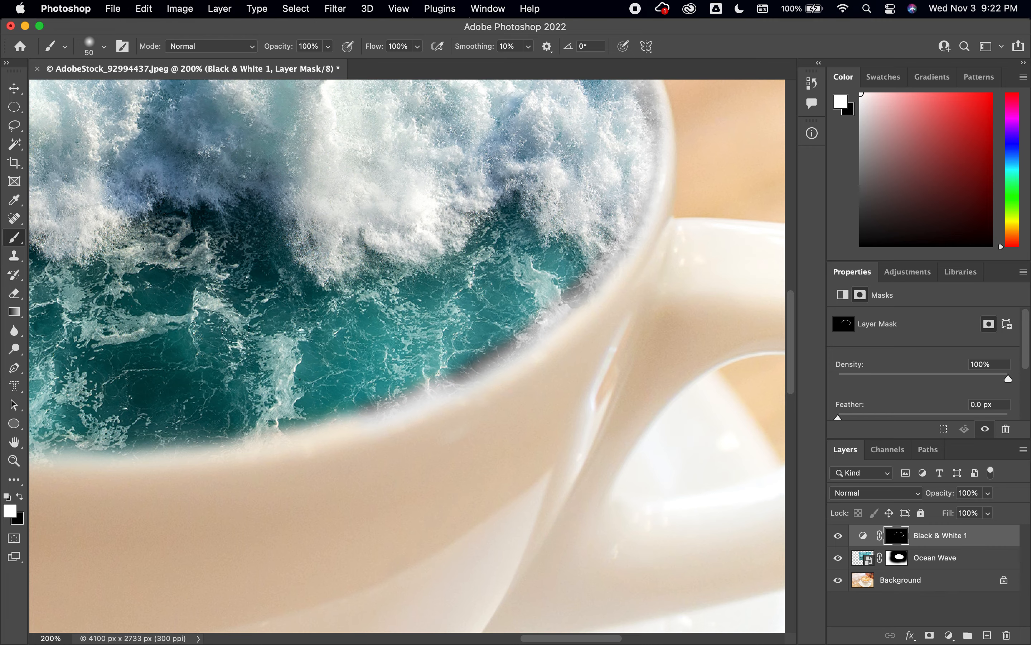
{"action": "left_click_drag", "start_coordinate": [228, 327], "coordinate": [712, 278]}
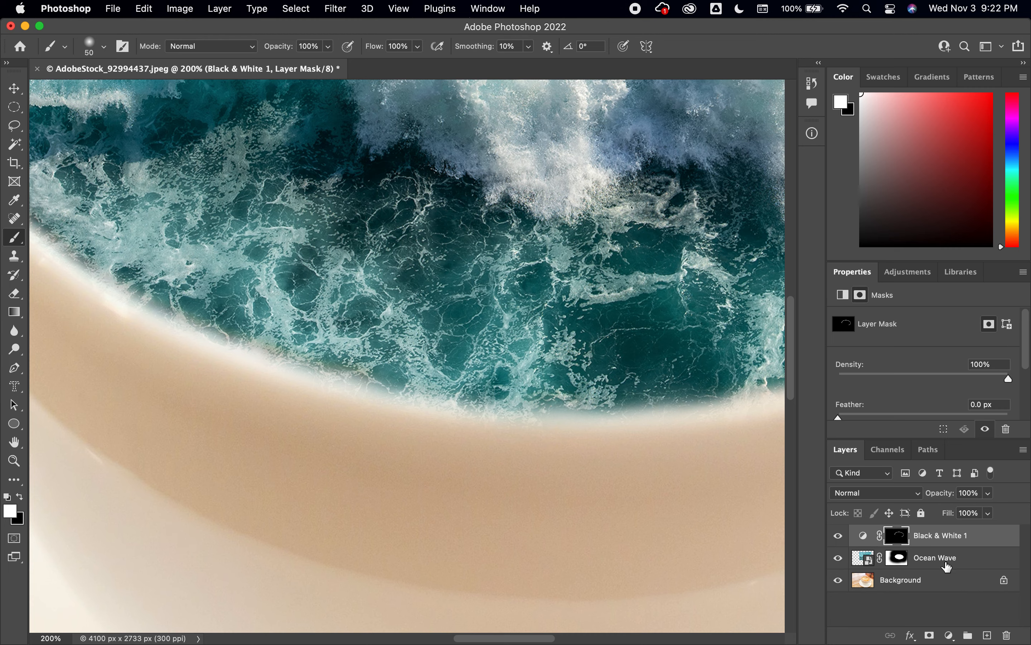
{"action": "key", "text": "space"}
{"action": "left_click_drag", "start_coordinate": [401, 322], "coordinate": [686, 452]}
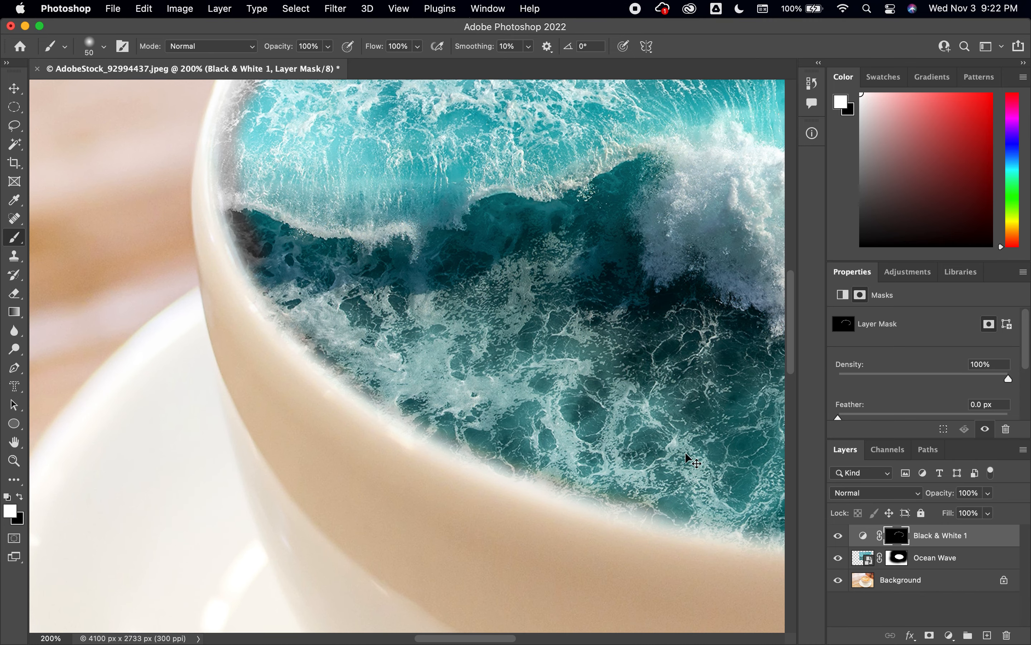
{"action": "key", "text": "super+0"}
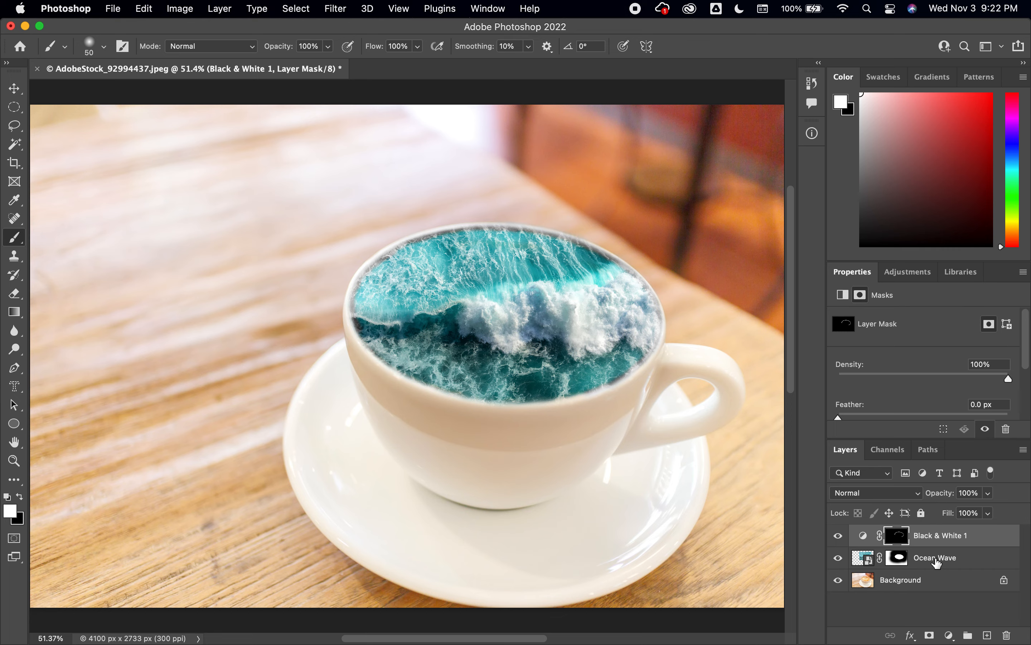
- Move the Black & White 1 layer below Ocean Wave and clip it to the Background layer
{"action": "left_click_drag", "start_coordinate": [940, 538], "coordinate": [937, 561]}
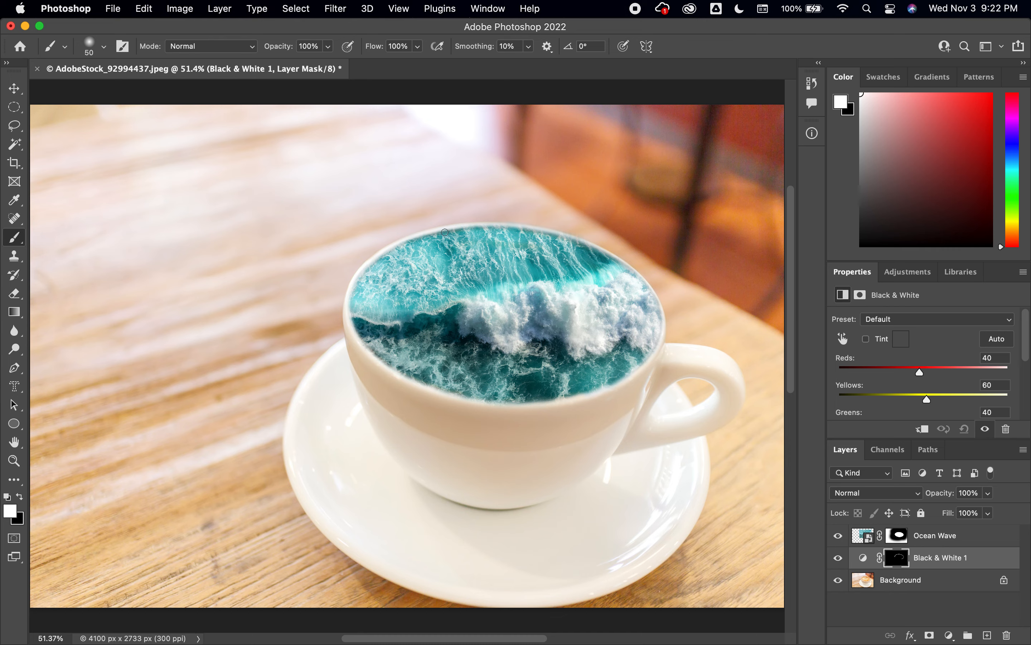
{"action": "key", "text": "super+equal"}
{"action": "key", "text": "super+equal"}
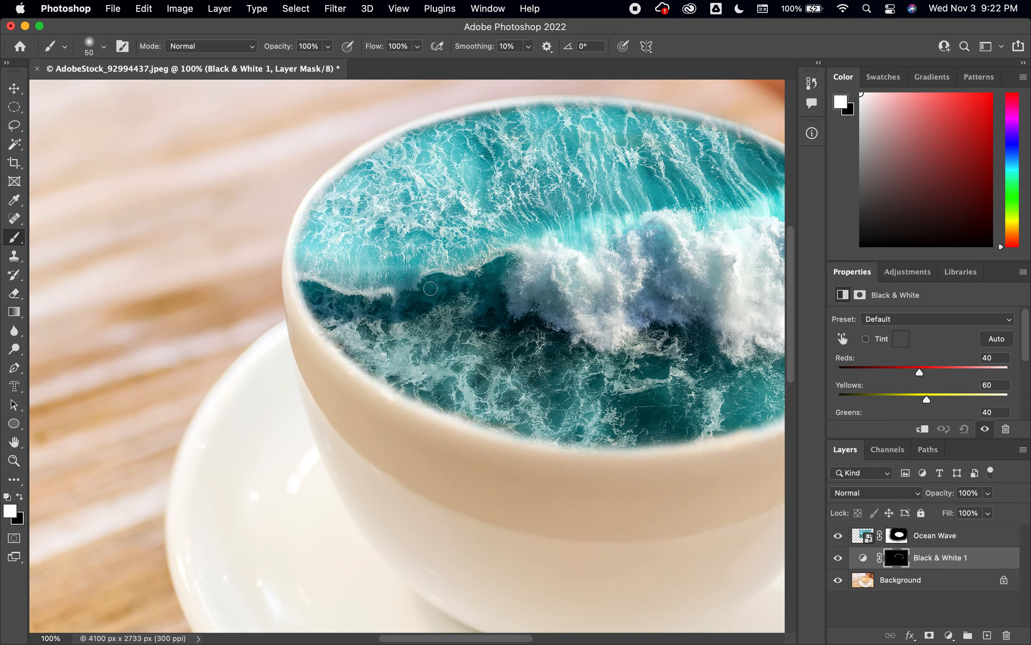
{"action": "left_click_drag", "start_coordinate": [430, 289], "coordinate": [260, 343]}
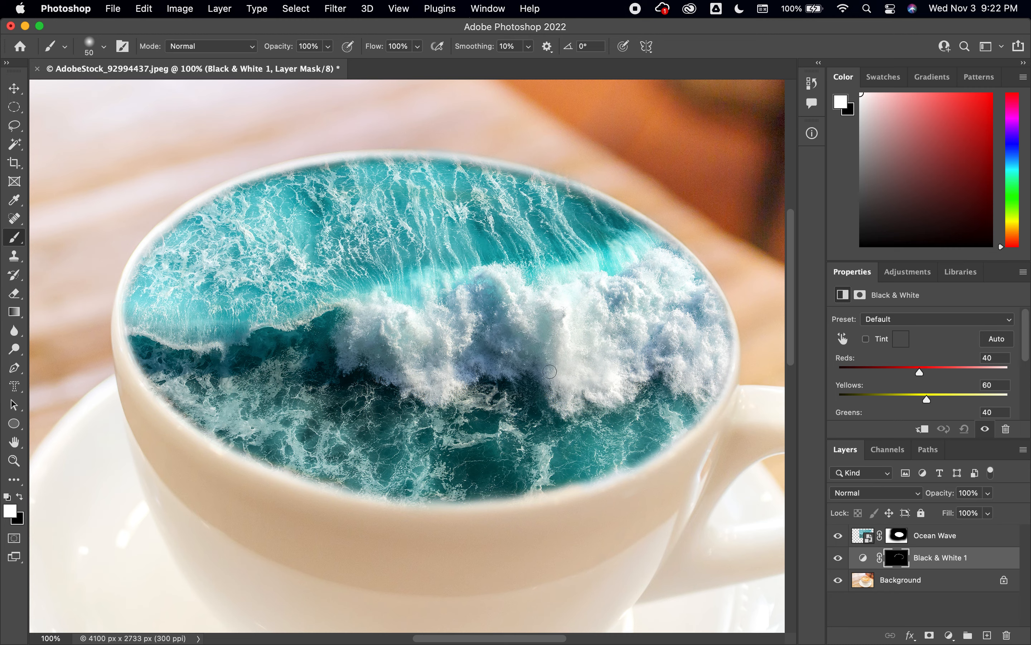
{"action": "left_click", "coordinate": [931, 566], "text": "alt"}
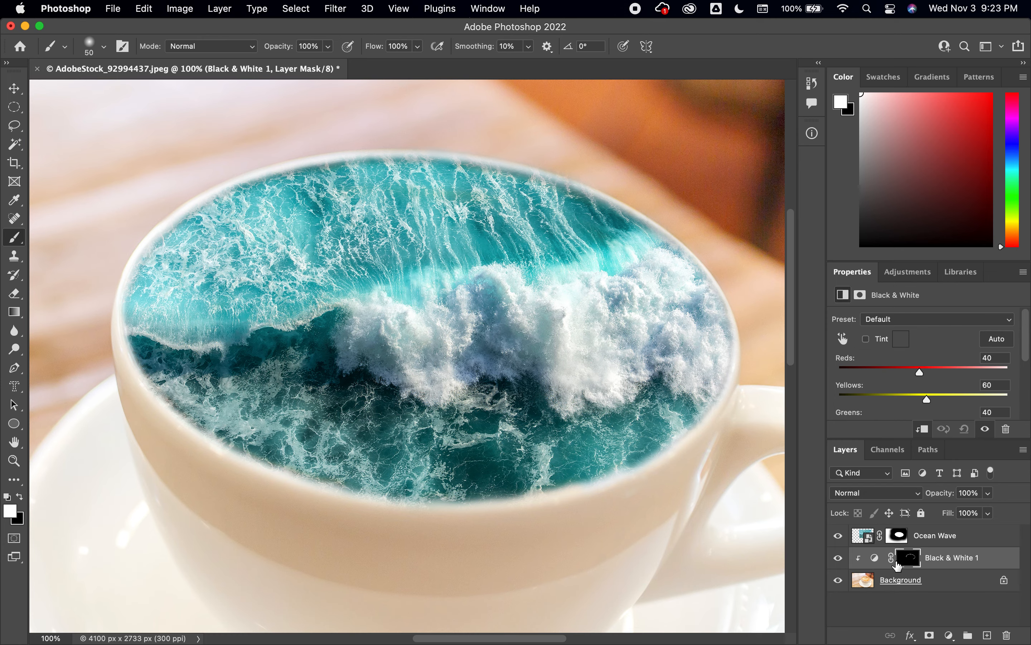
{"action": "key", "text": "super+0"}
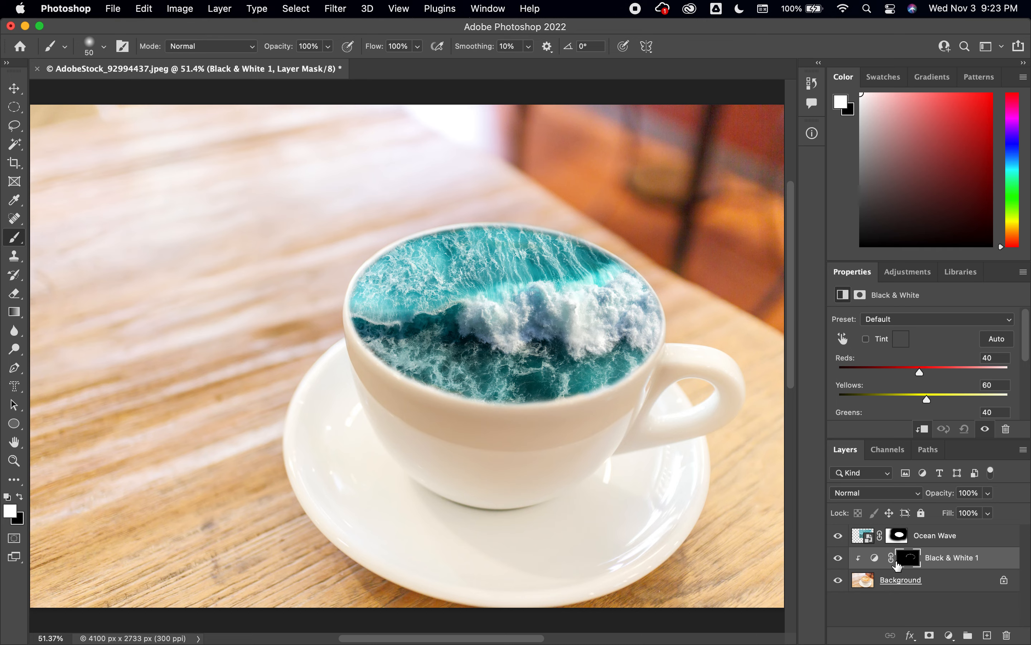